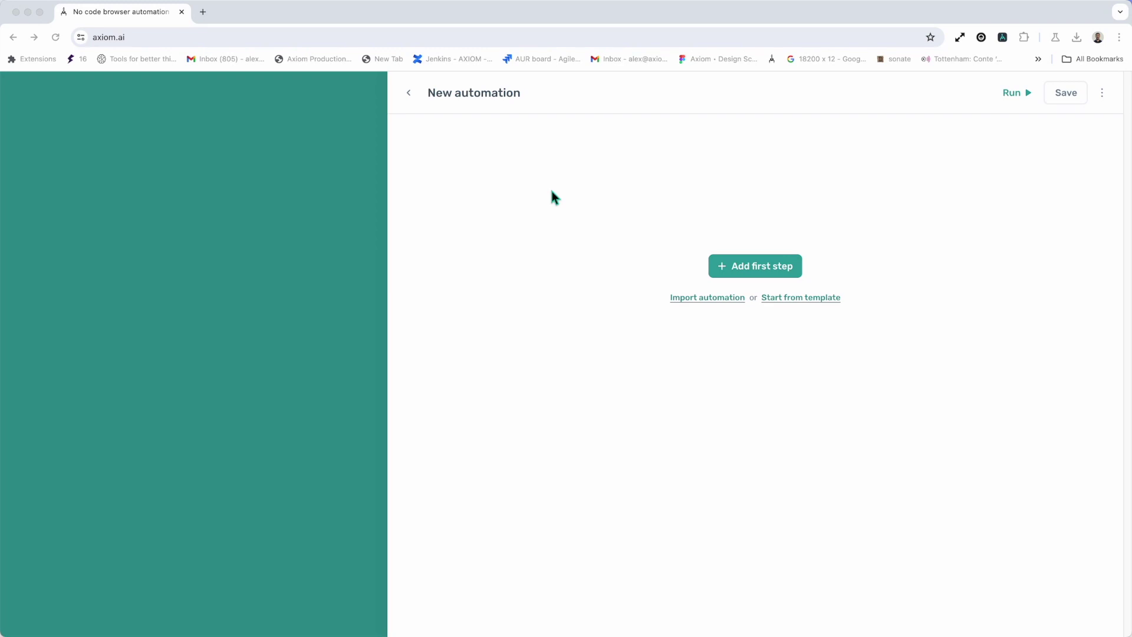
Step: Replace the 'New automation' title with 'Insta DM (In development)'
{"action": "triple_click", "coordinate": [455, 102]}
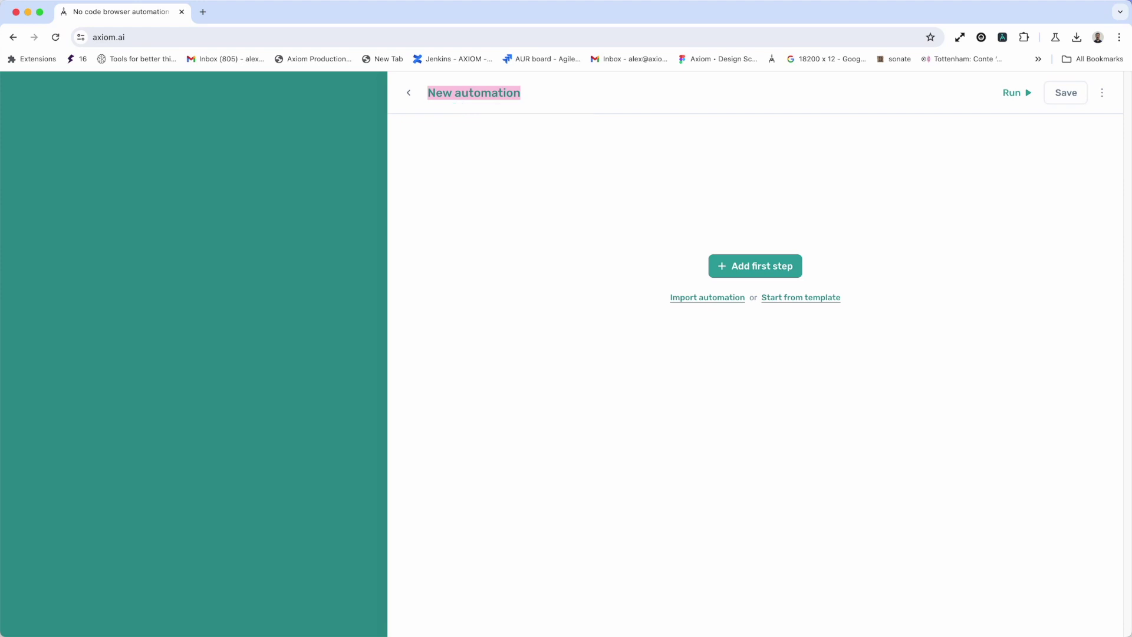
{"action": "key", "text": "BackSpace"}
{"action": "type", "text": "I"}
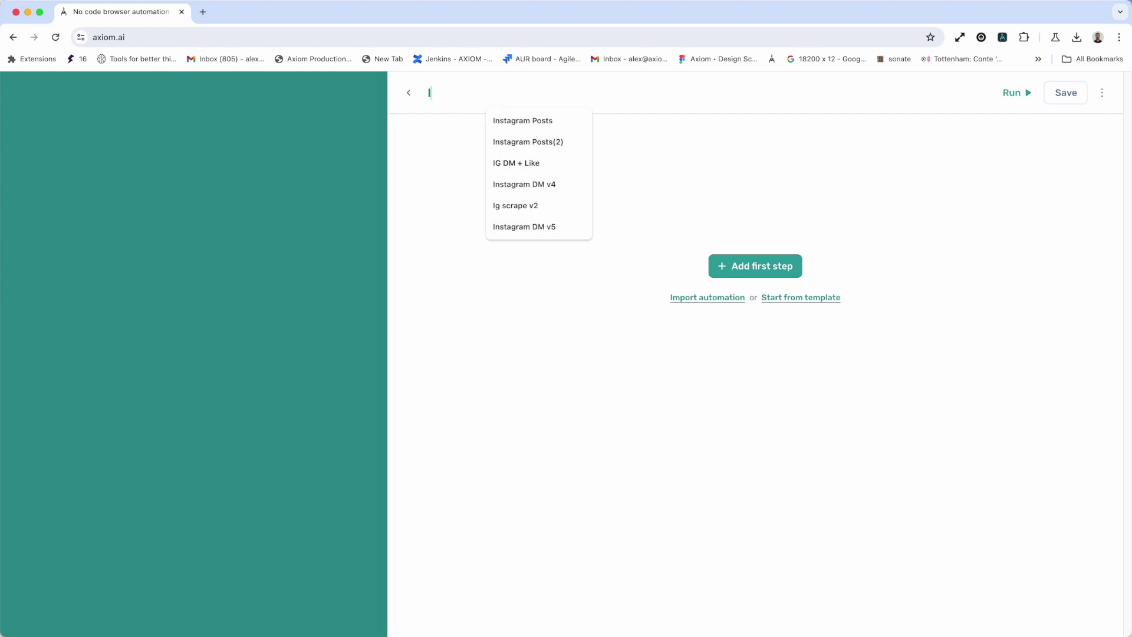
{"action": "type", "text": "nsta DM"}
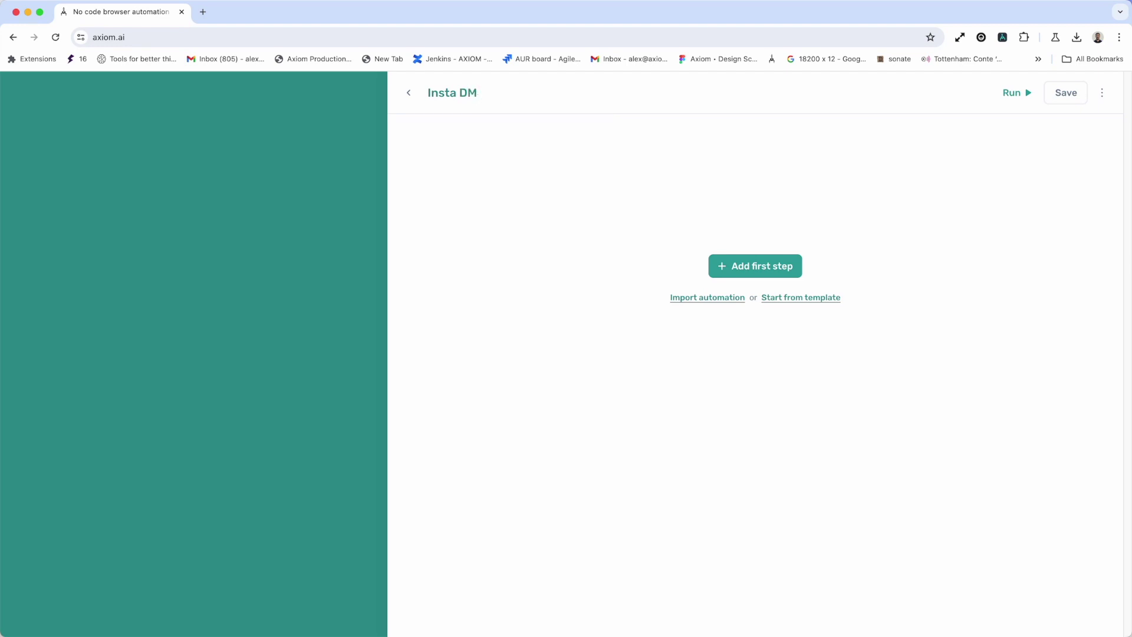
{"action": "type", "text": "  (In development)"}
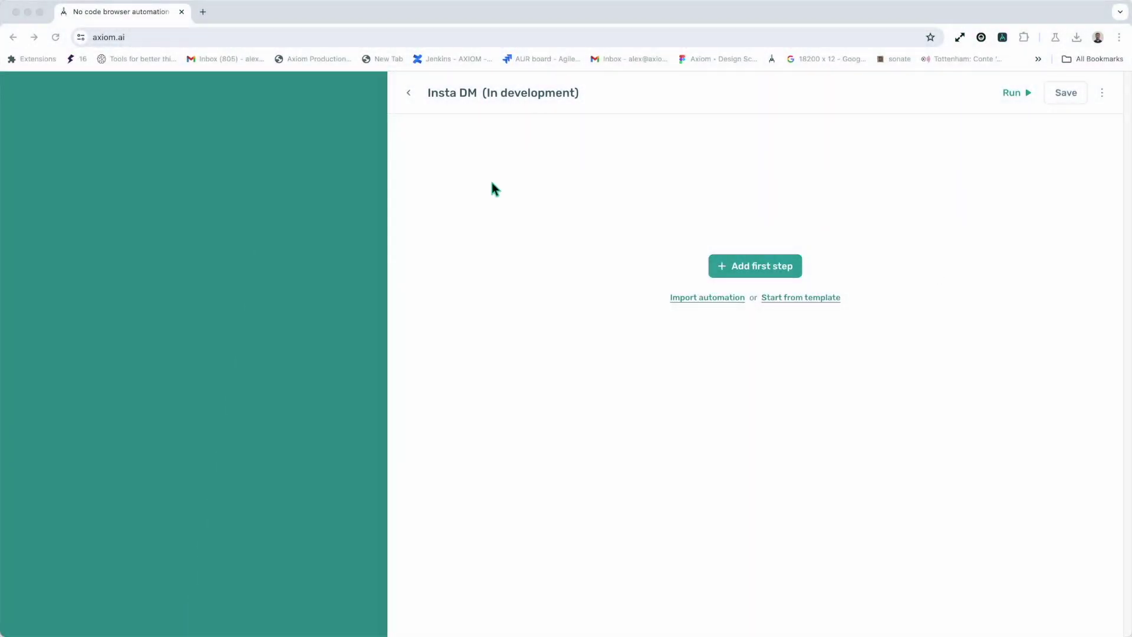
{"action": "left_click", "coordinate": [493, 184]}
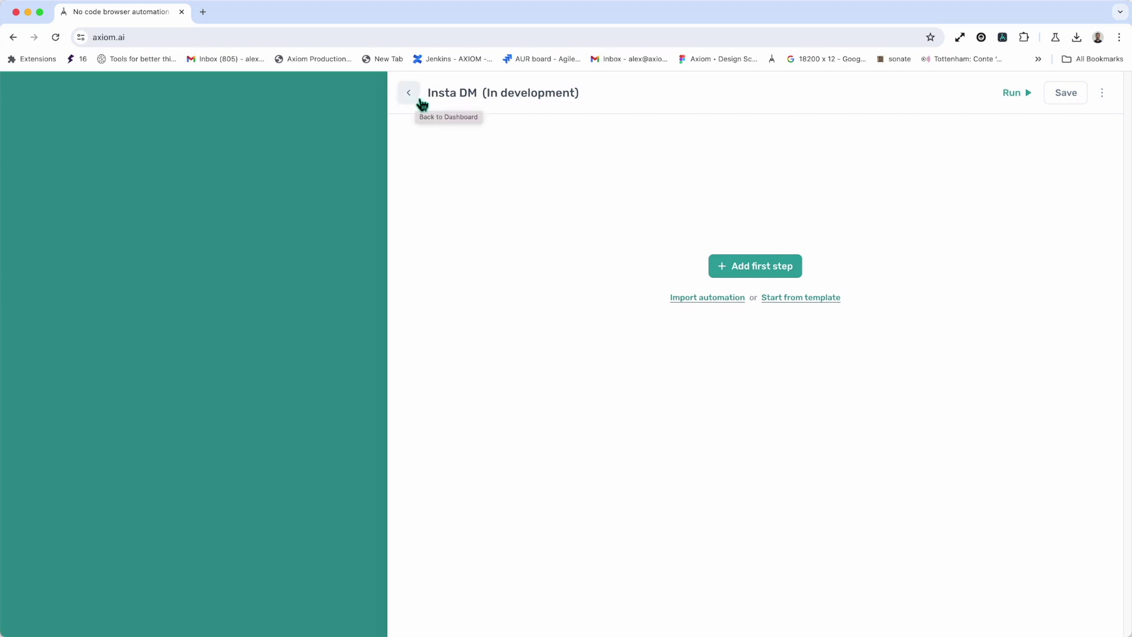
{"action": "left_click", "coordinate": [420, 101]}
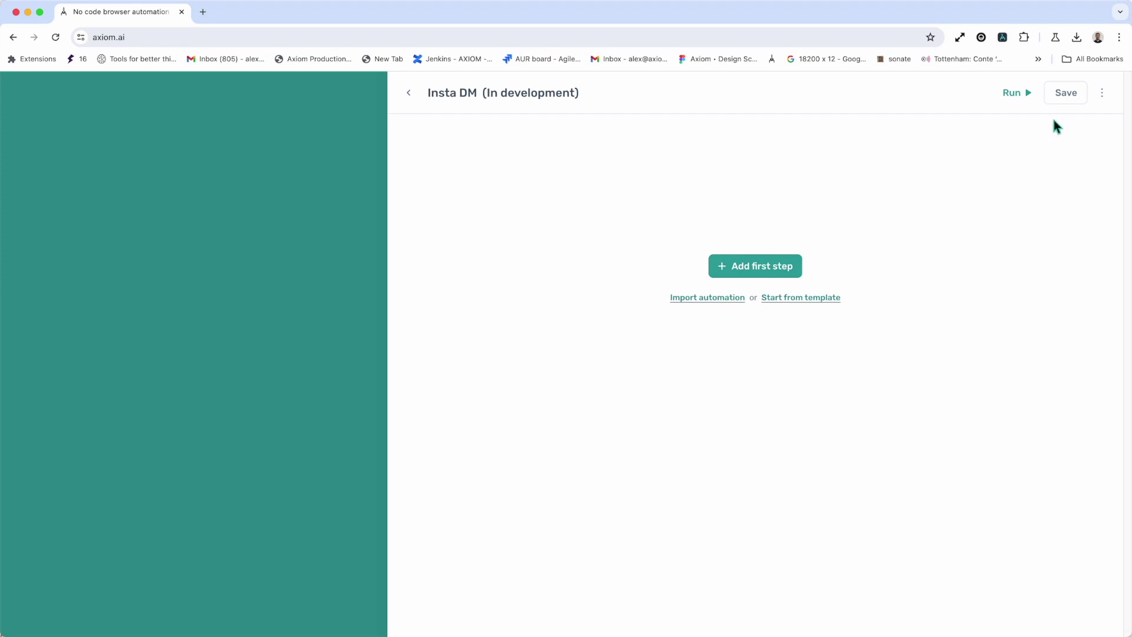
{"action": "left_click", "coordinate": [1105, 101]}
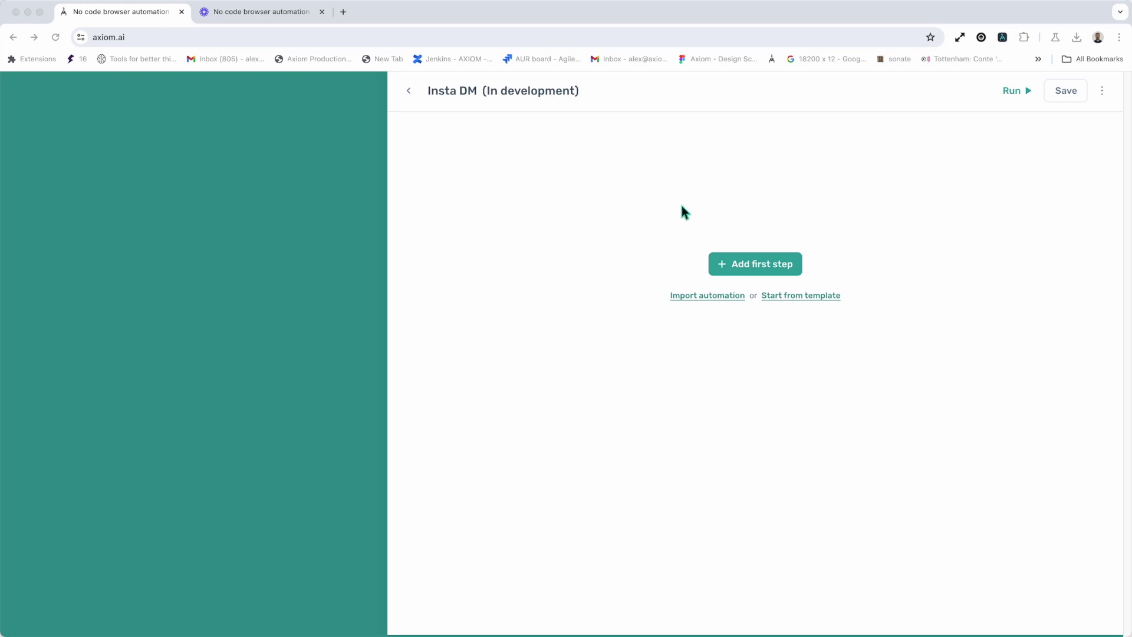
{"action": "left_click", "coordinate": [789, 271]}
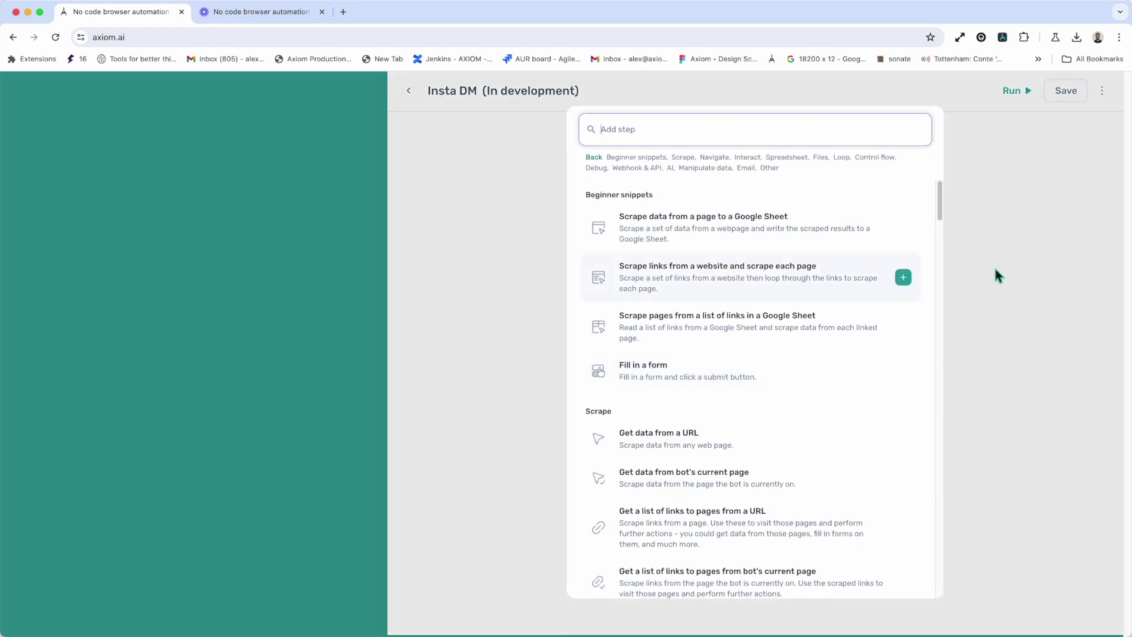
{"action": "left_click", "coordinate": [1011, 281]}
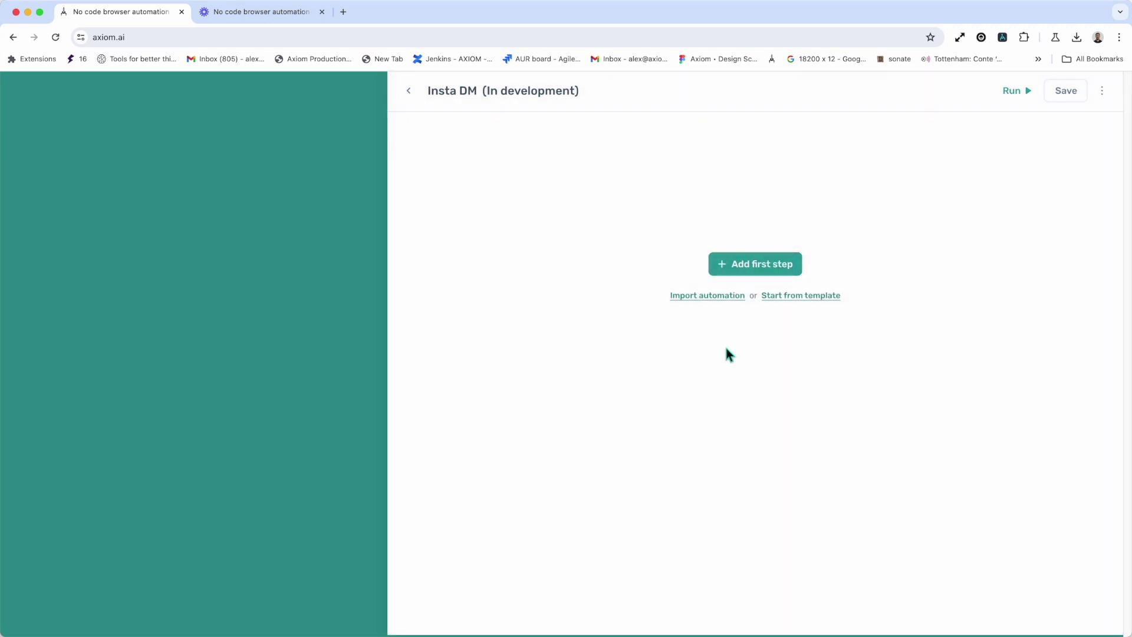
{"action": "left_click", "coordinate": [723, 297]}
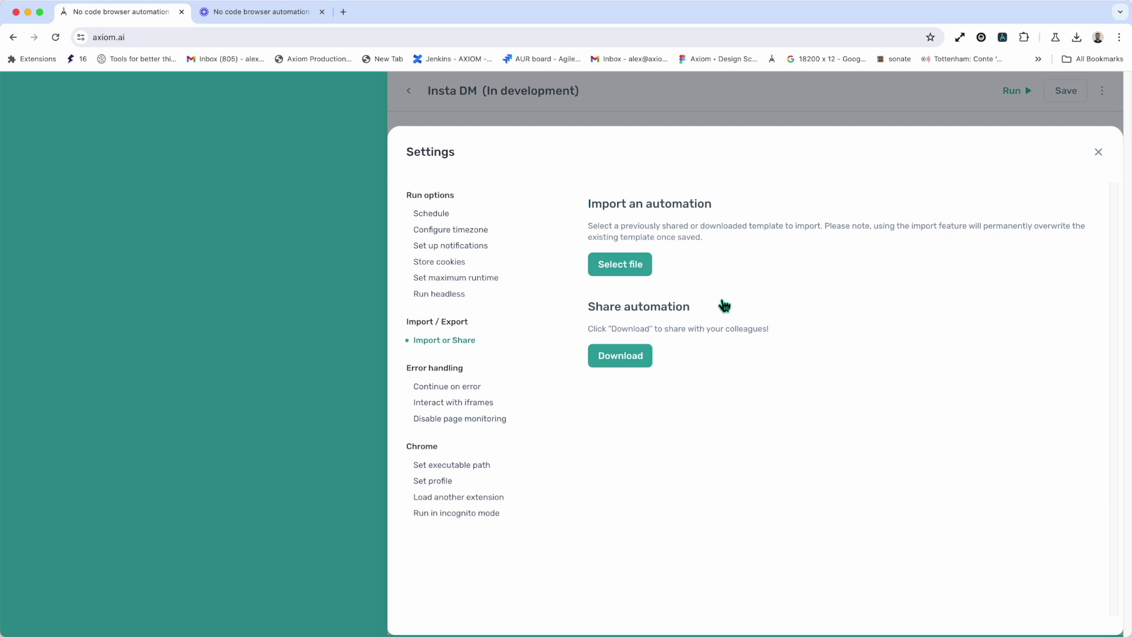
{"action": "left_click", "coordinate": [1098, 152]}
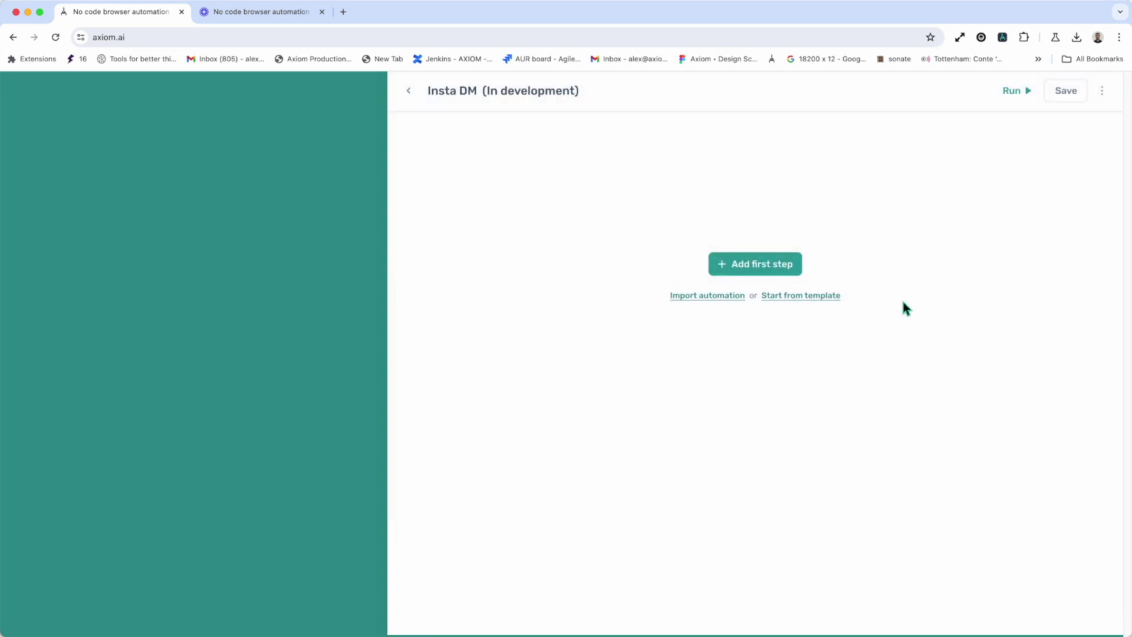
{"action": "left_click", "coordinate": [806, 308]}
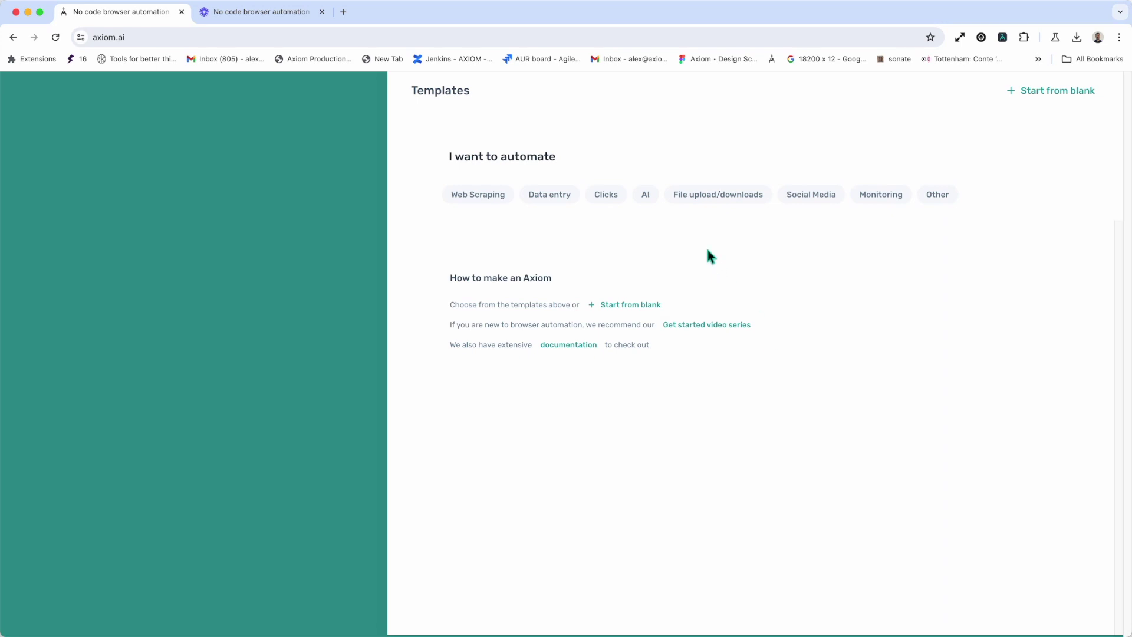
{"action": "left_click", "coordinate": [475, 201]}
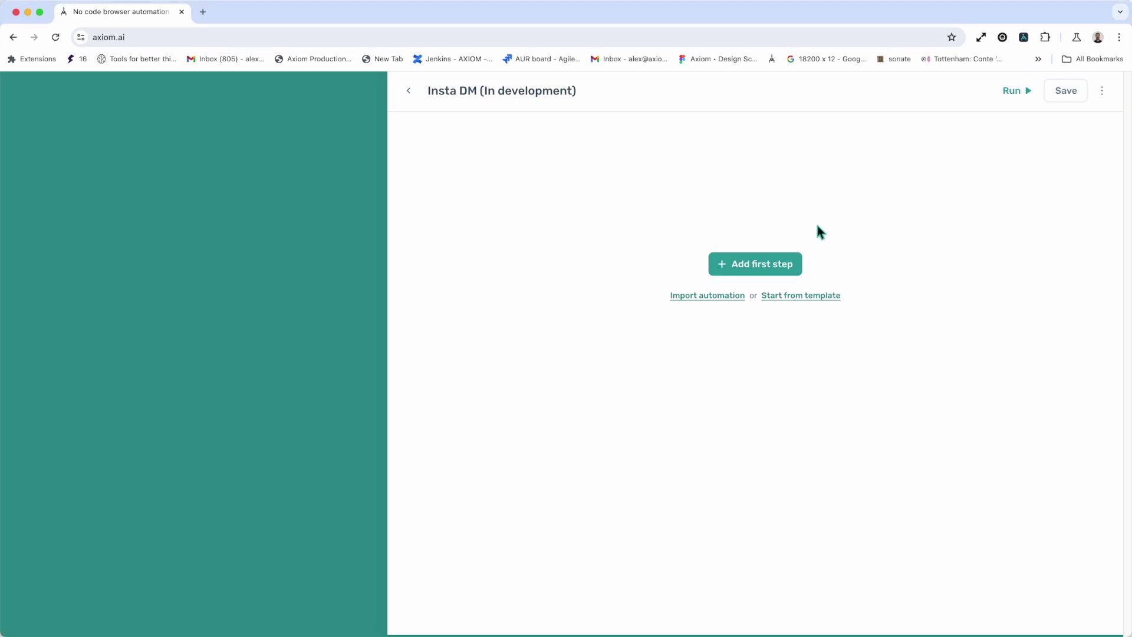
{"action": "left_click", "coordinate": [769, 272]}
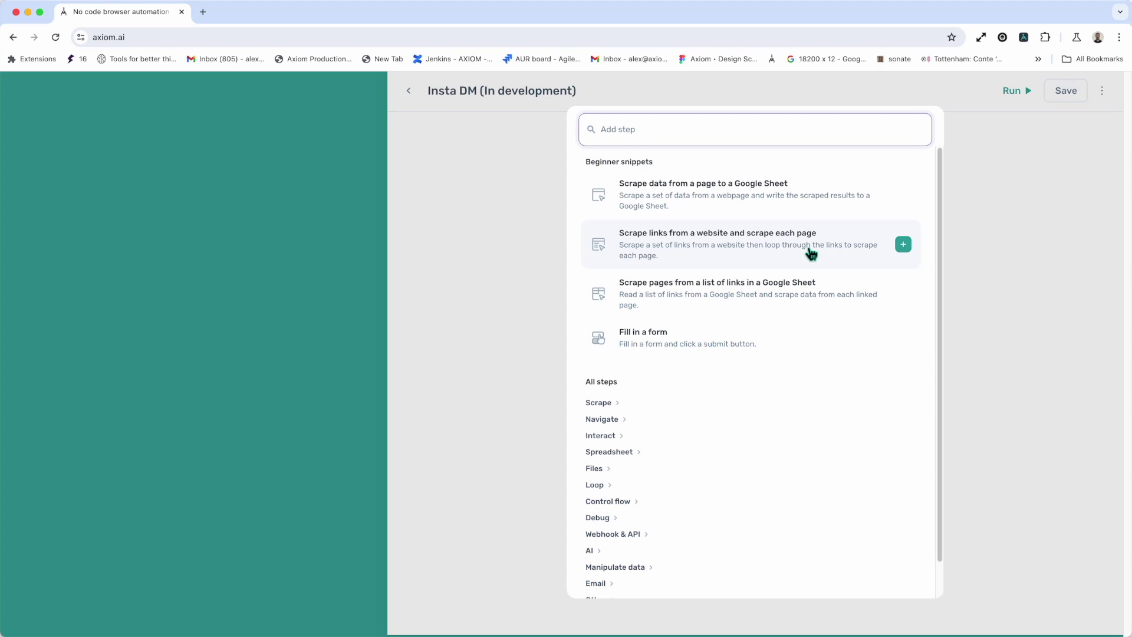
Step: Add the 'Scrape links from a website and scrape each page' starter snippet
{"action": "left_click", "coordinate": [778, 259]}
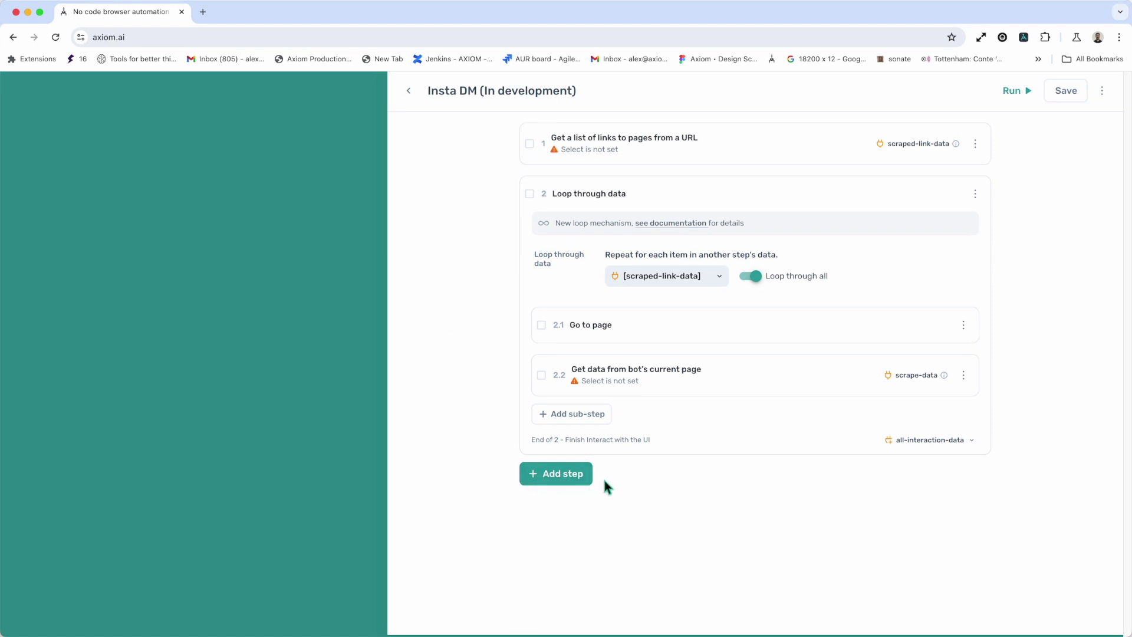
{"action": "left_click", "coordinate": [557, 482]}
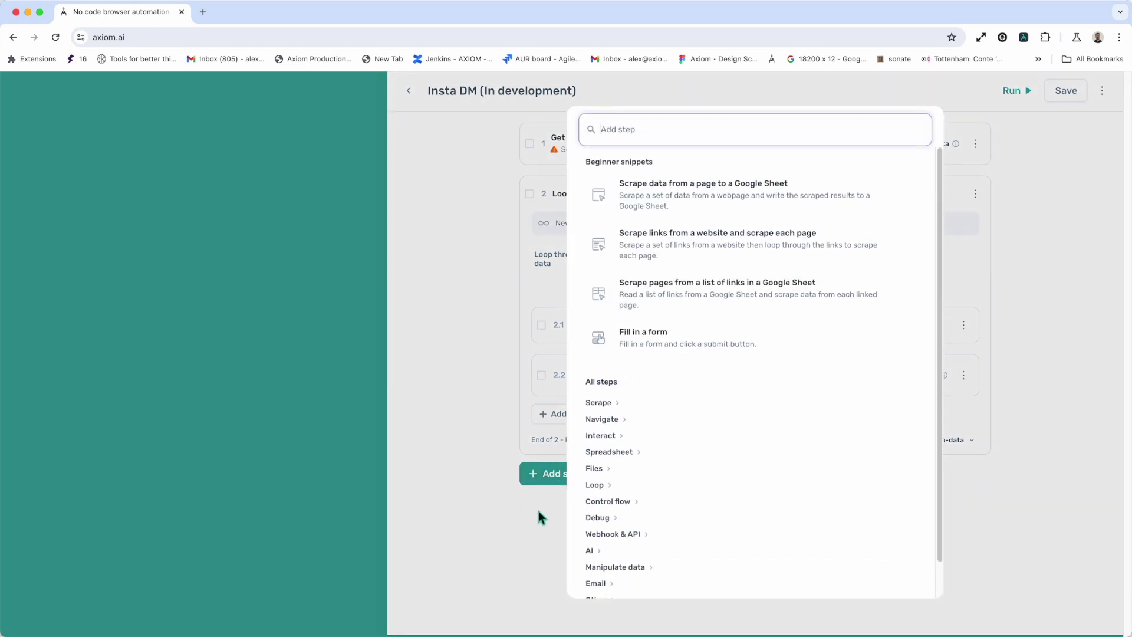
{"action": "left_click", "coordinate": [537, 516]}
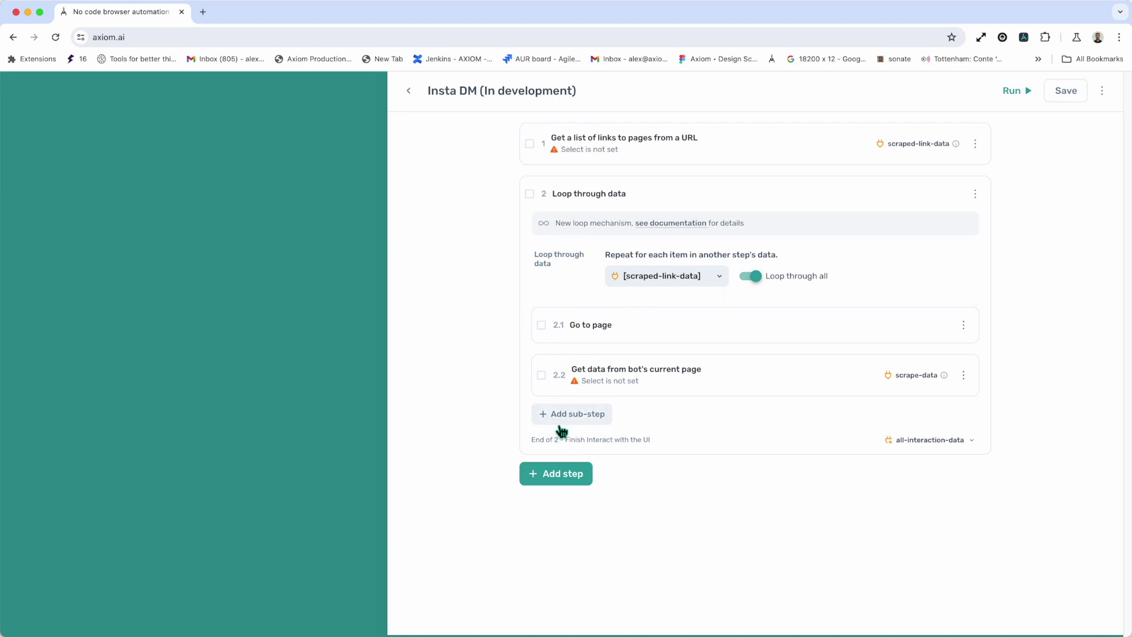
{"action": "left_click", "coordinate": [596, 427]}
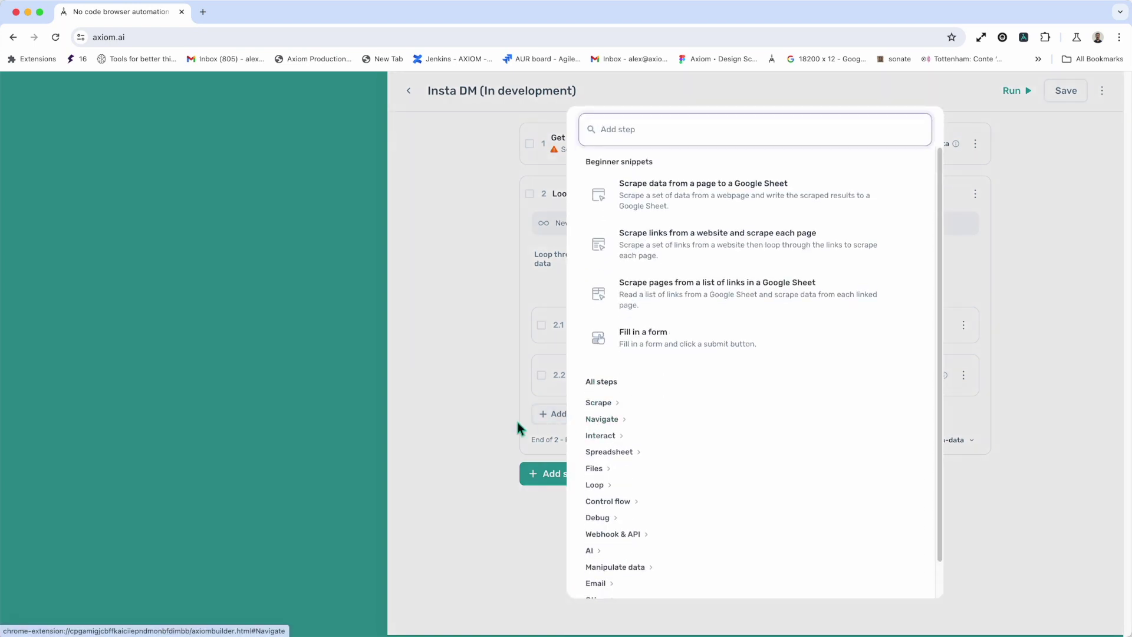
{"action": "left_click", "coordinate": [466, 421]}
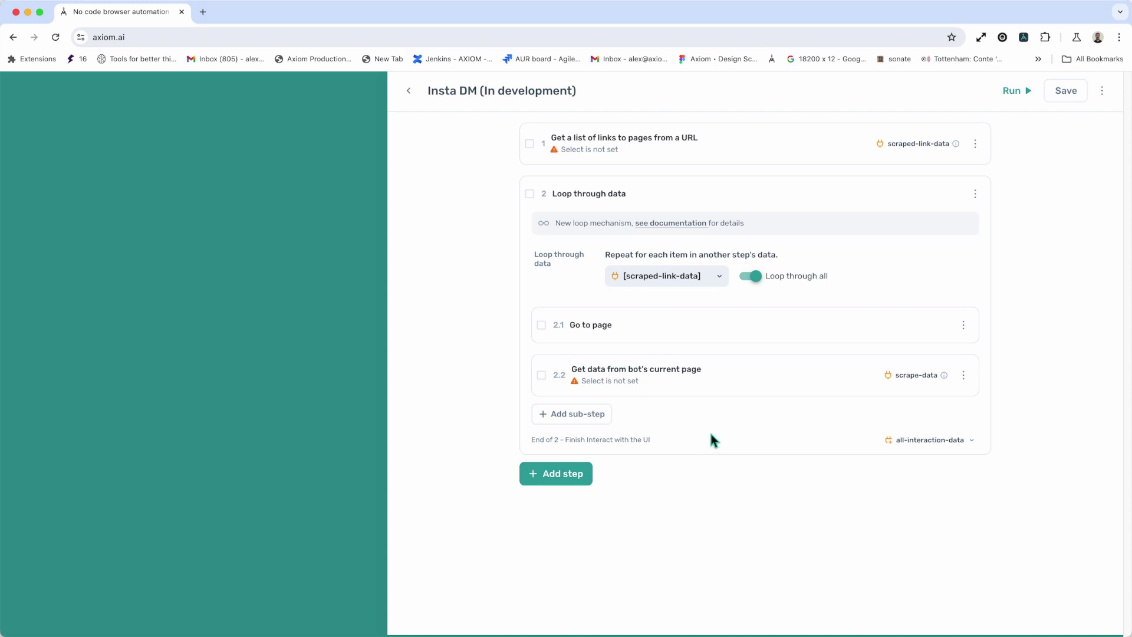
Step: Open the step picker to insert a new step before step 1
{"action": "mouse_move", "coordinate": [674, 175]}
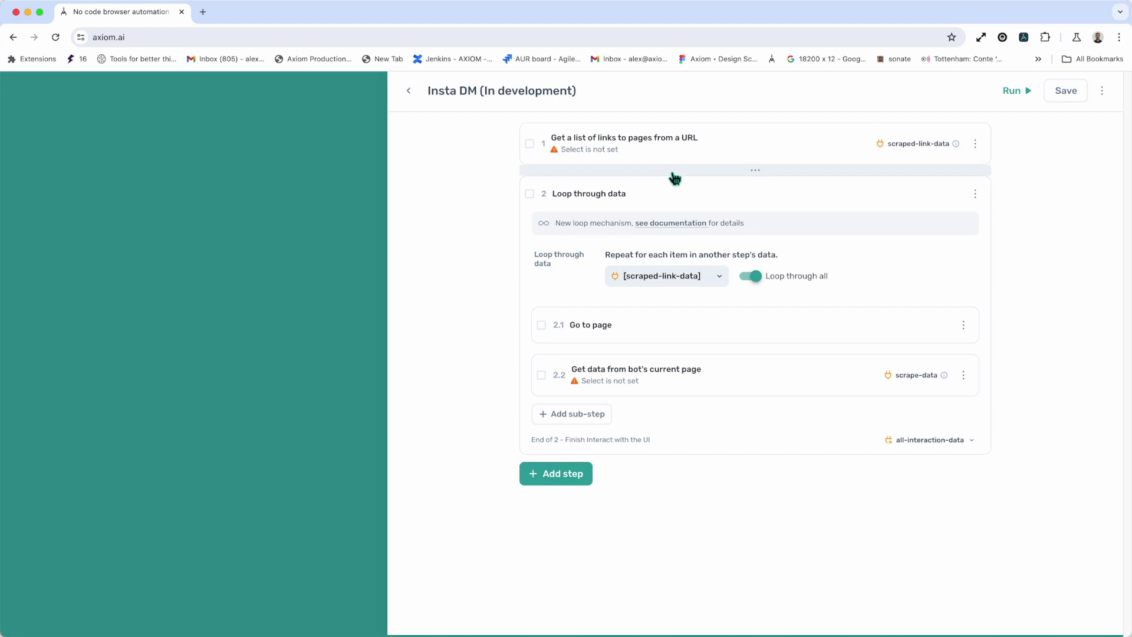
{"action": "mouse_move", "coordinate": [678, 126]}
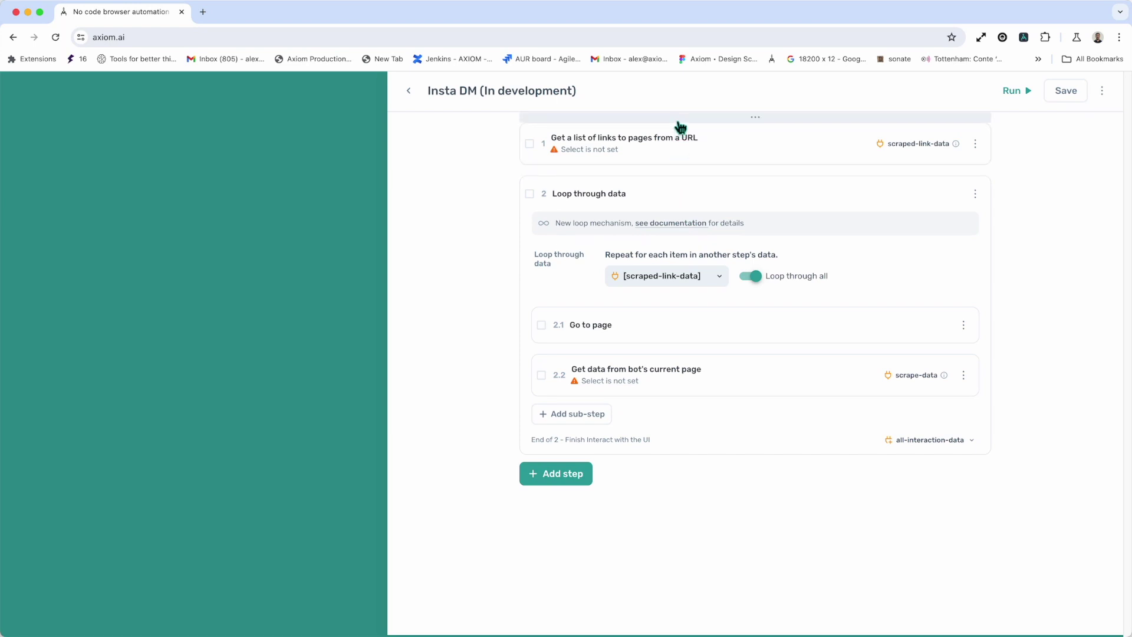
{"action": "left_click", "coordinate": [679, 125]}
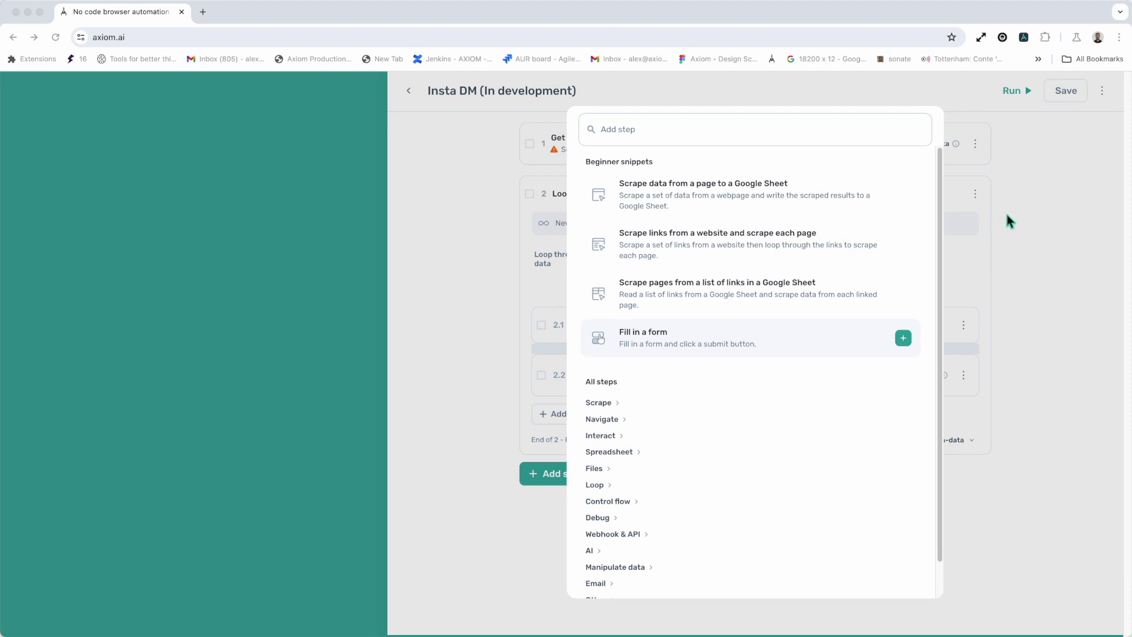
Step: Reopen the step picker and search it for Google sheets steps
{"action": "left_click", "coordinate": [1060, 190]}
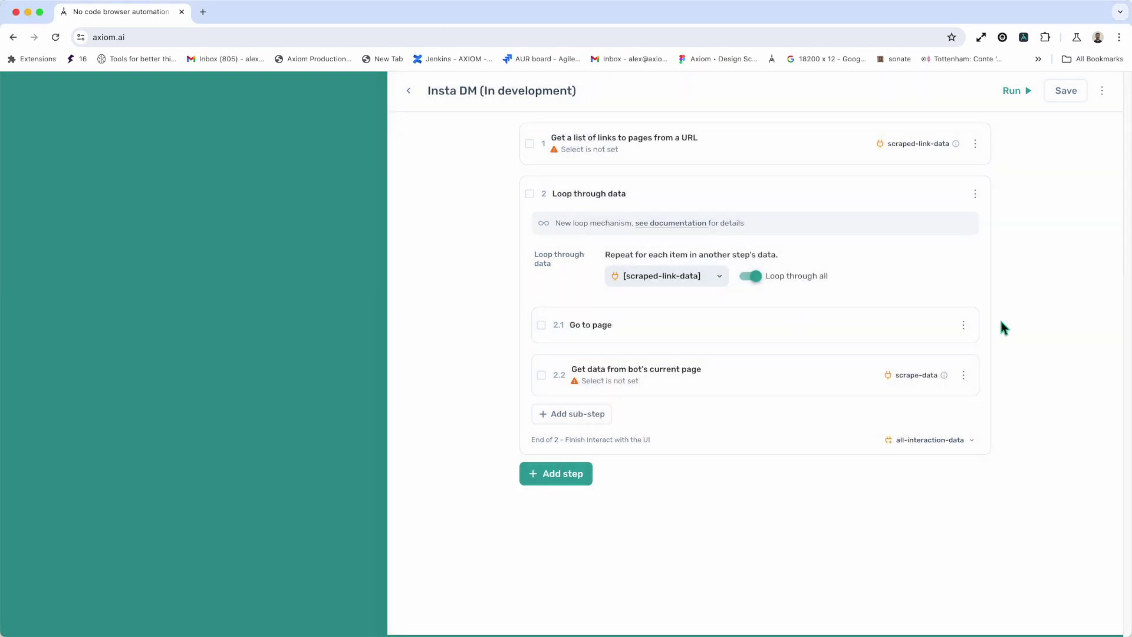
{"action": "left_click", "coordinate": [715, 142]}
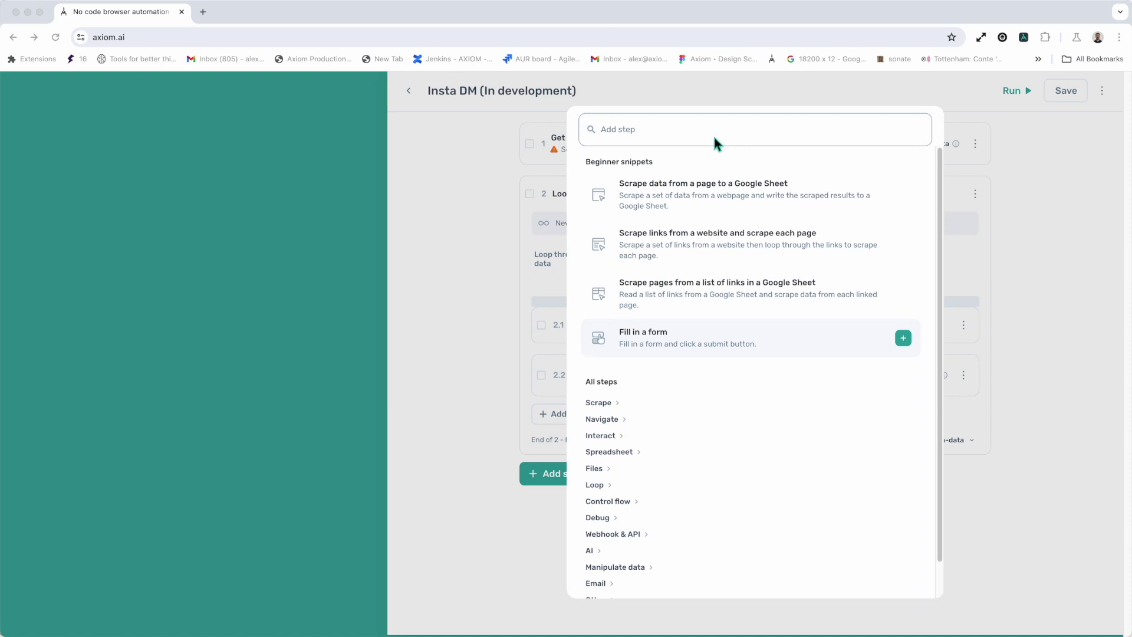
{"action": "left_click", "coordinate": [683, 132]}
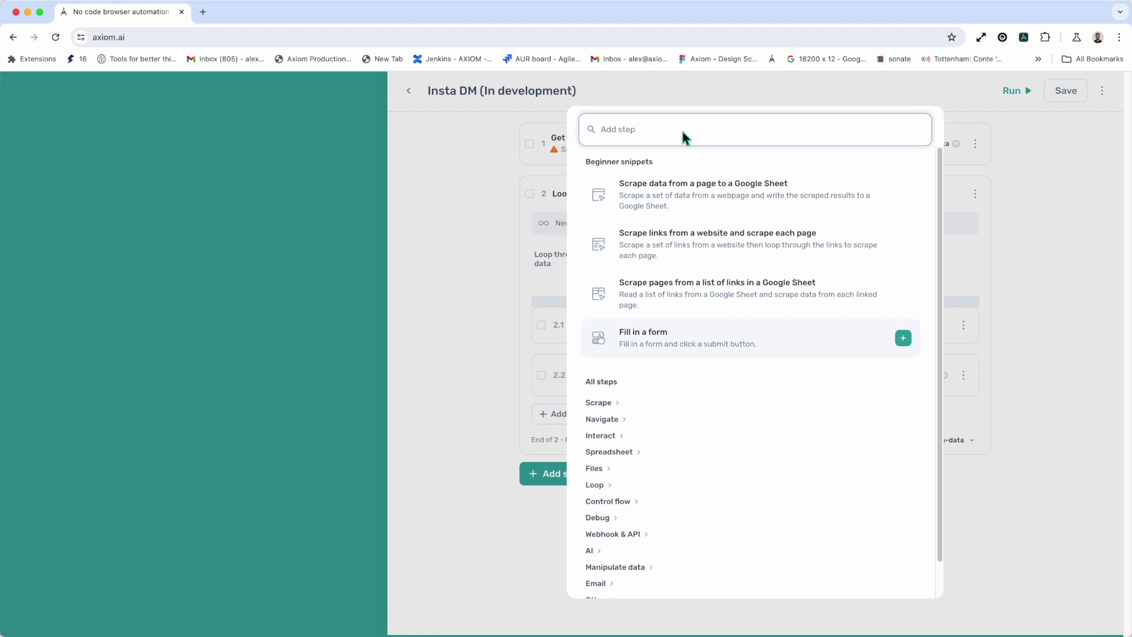
{"action": "type", "text": "Goo"}
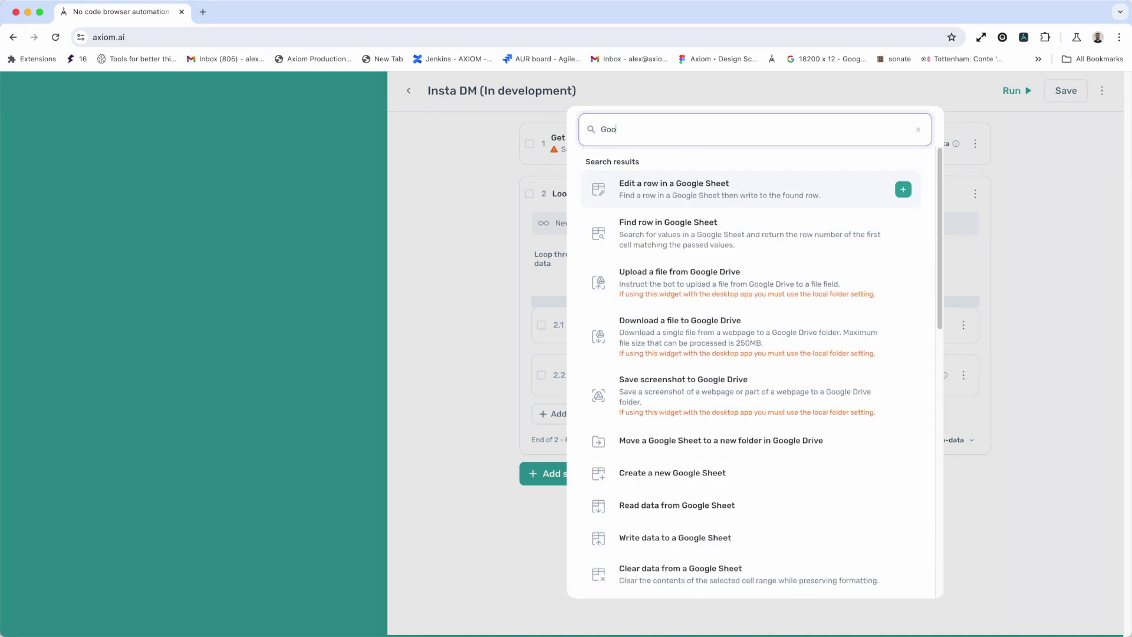
{"action": "type", "text": "gle sheets"}
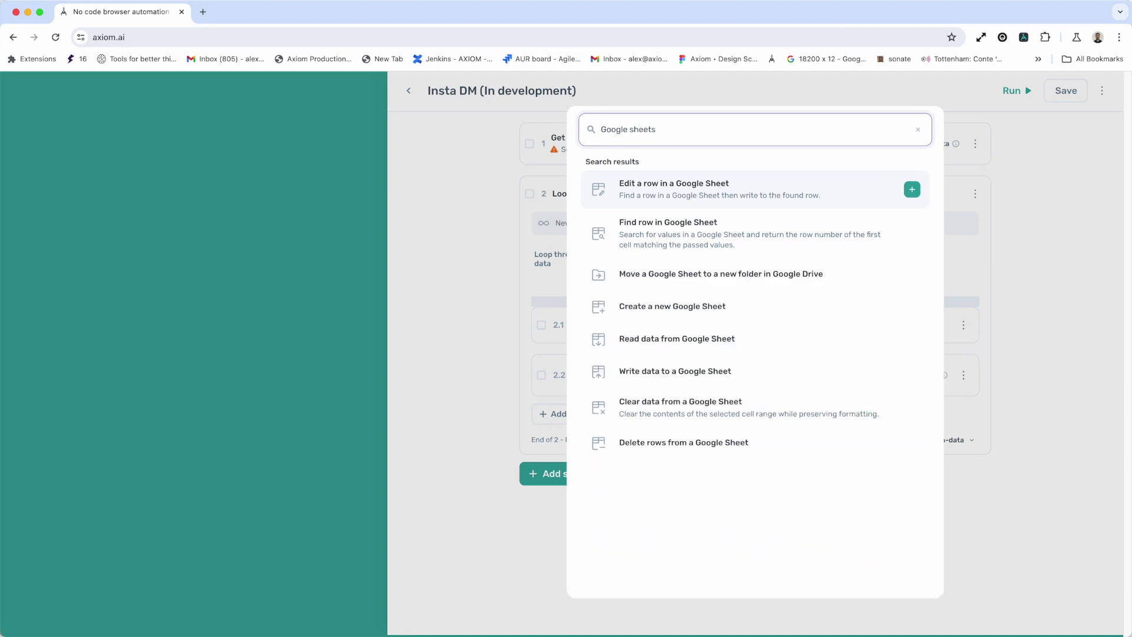
{"action": "key", "text": "super+a"}
{"action": "key", "text": "BackSpace"}
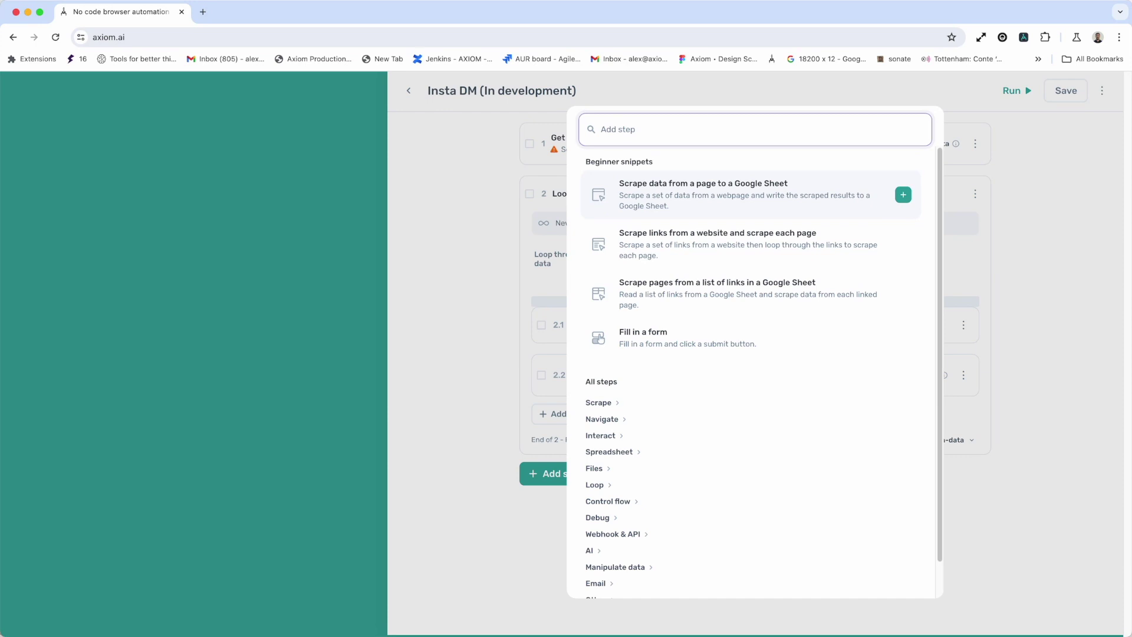
Step: Search the step list for Click, then for scrape steps, clearing each search
{"action": "type", "text": "Click"}
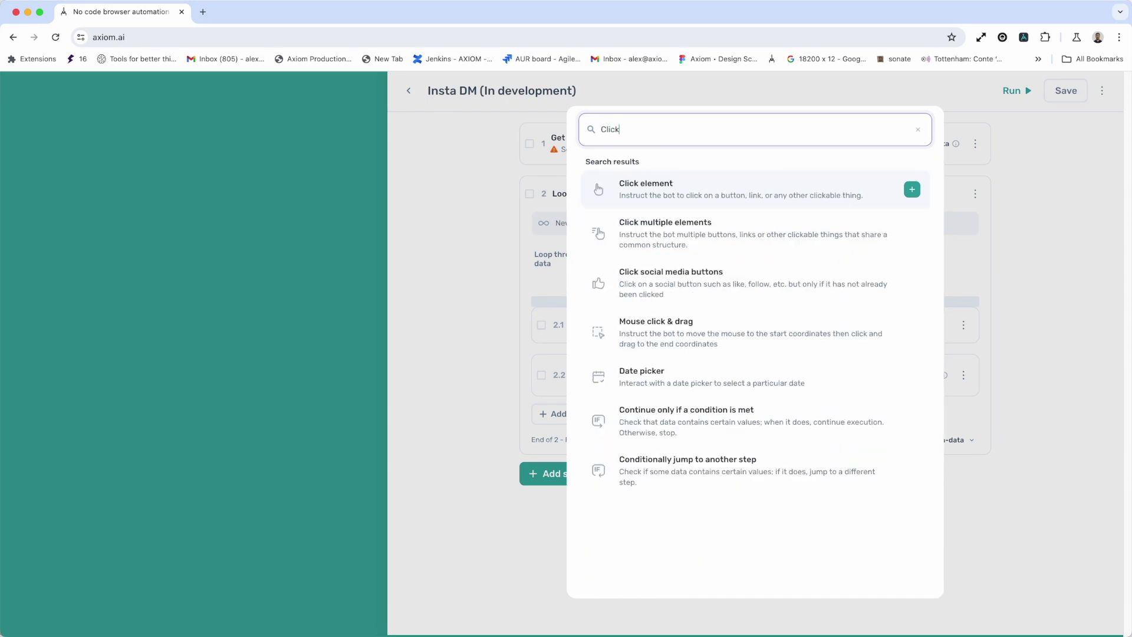
{"action": "key", "text": "super+a"}
{"action": "key", "text": "BackSpace"}
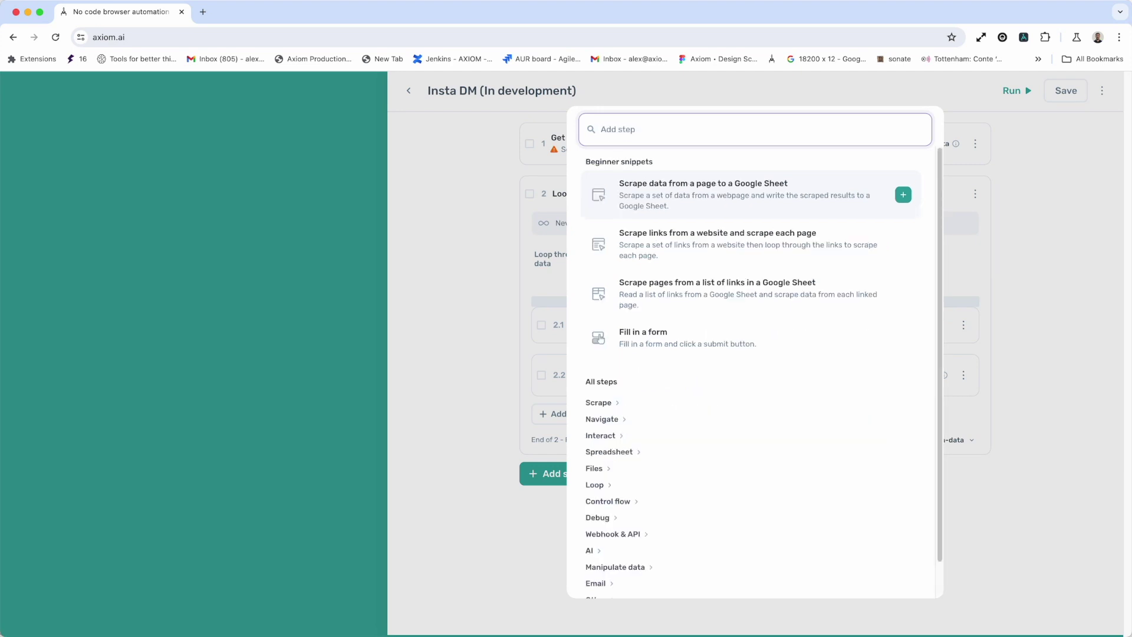
{"action": "type", "text": "scrape"}
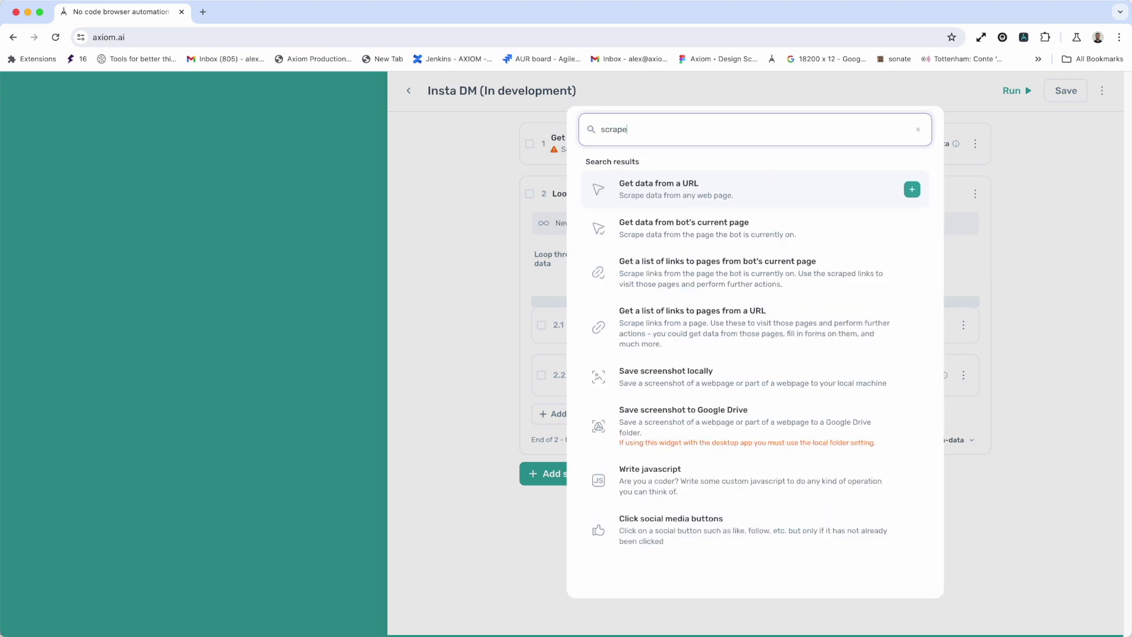
{"action": "key", "text": "super+a"}
{"action": "key", "text": "BackSpace"}
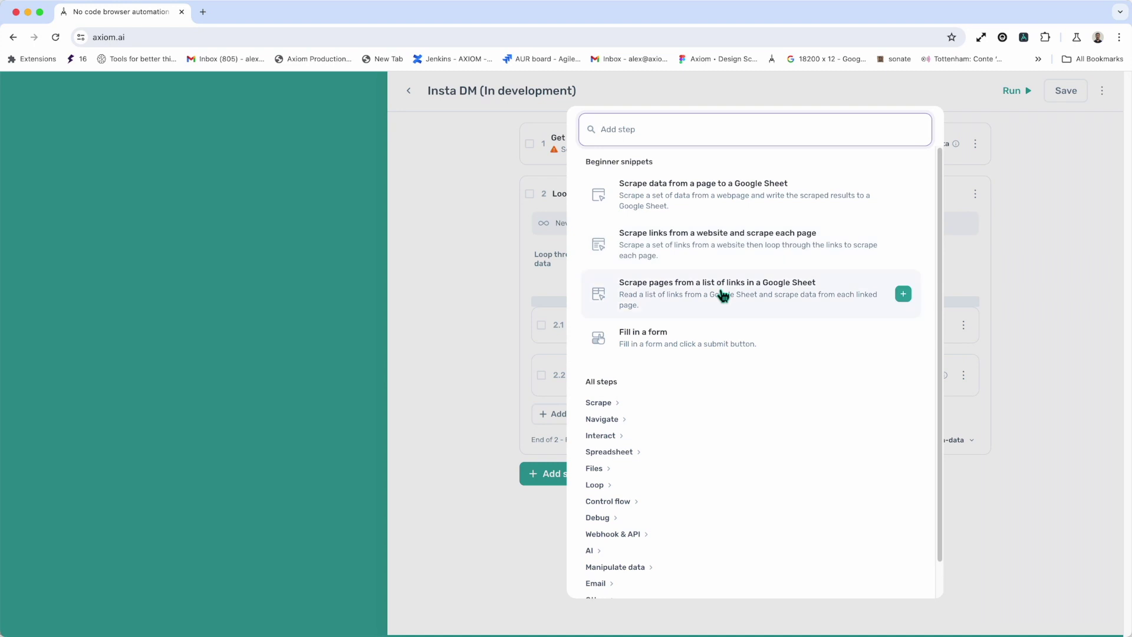
Step: Expand all step categories, scroll through them, and jump to the Interact steps
{"action": "scroll", "coordinate": [691, 389], "scroll_direction": "down", "scroll_amount": 1}
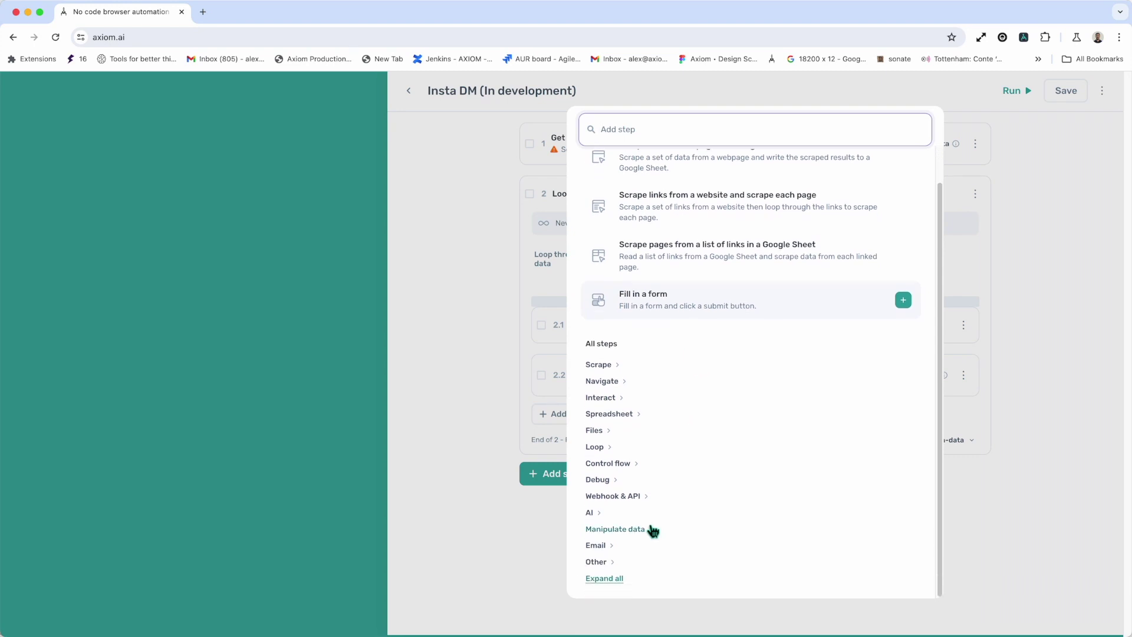
{"action": "left_click", "coordinate": [624, 575]}
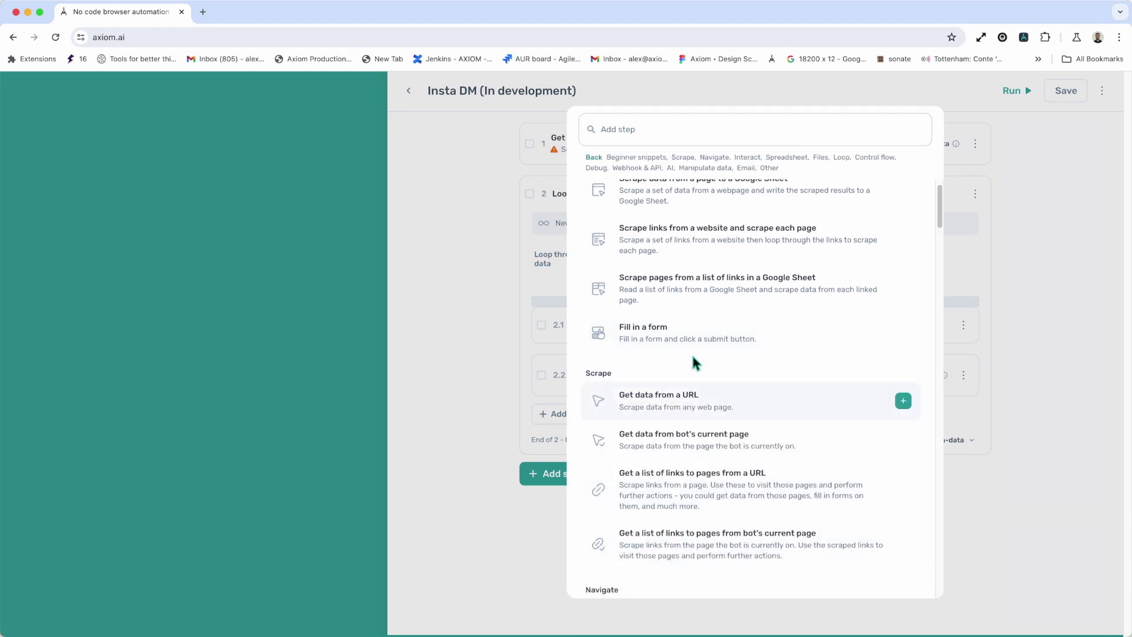
{"action": "scroll", "coordinate": [694, 361], "scroll_direction": "up", "scroll_amount": 1}
{"action": "scroll", "coordinate": [693, 361], "scroll_direction": "up", "scroll_amount": 1}
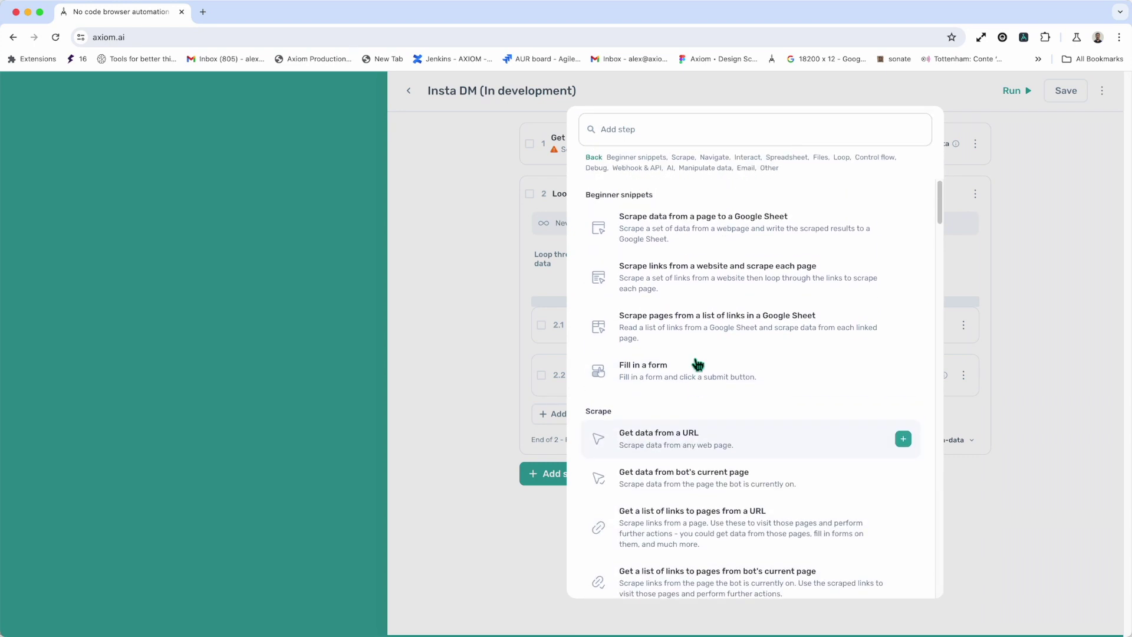
{"action": "scroll", "coordinate": [693, 358], "scroll_direction": "down", "scroll_amount": 1}
{"action": "scroll", "coordinate": [694, 360], "scroll_direction": "down", "scroll_amount": 15}
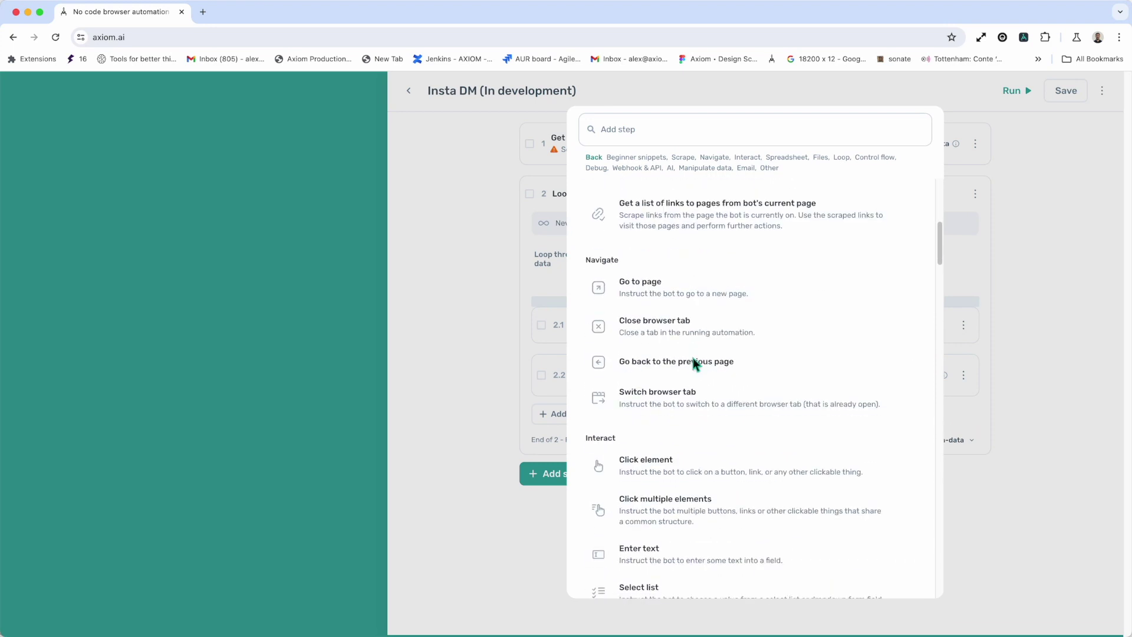
{"action": "scroll", "coordinate": [697, 367], "scroll_direction": "down", "scroll_amount": 7}
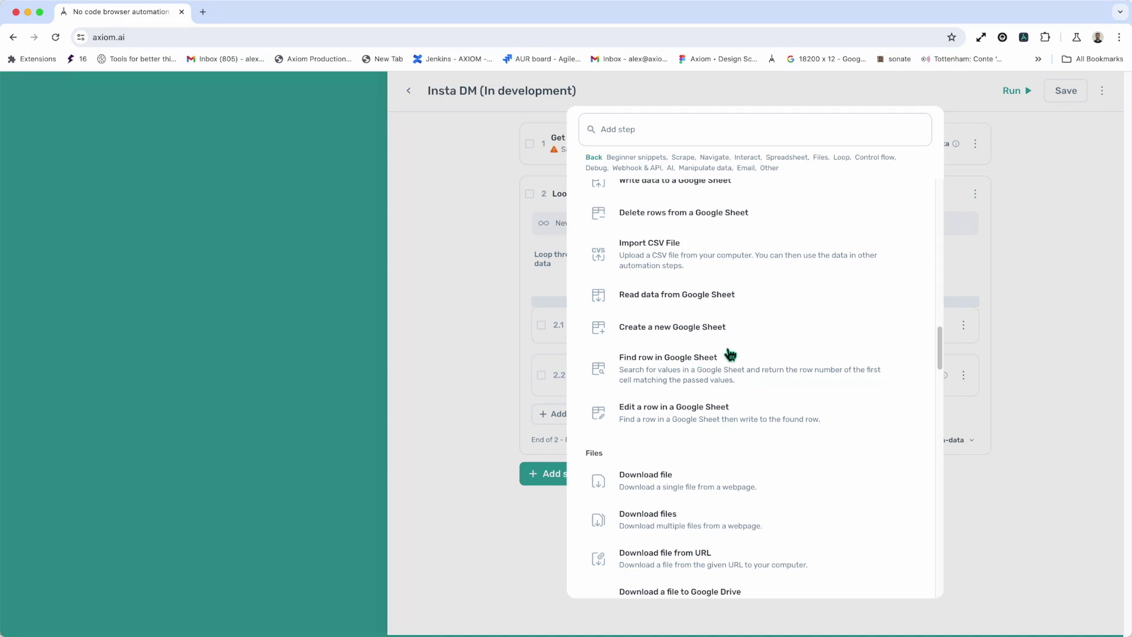
{"action": "scroll", "coordinate": [733, 316], "scroll_direction": "up", "scroll_amount": 20}
{"action": "scroll", "coordinate": [733, 316], "scroll_direction": "up", "scroll_amount": 5}
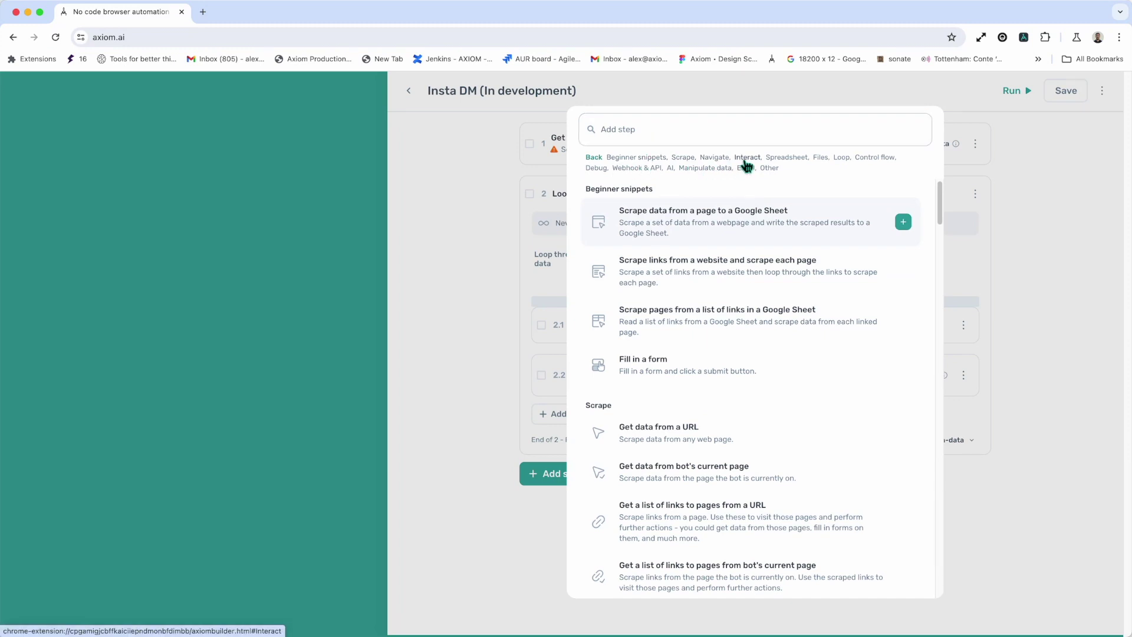
{"action": "left_click", "coordinate": [746, 161]}
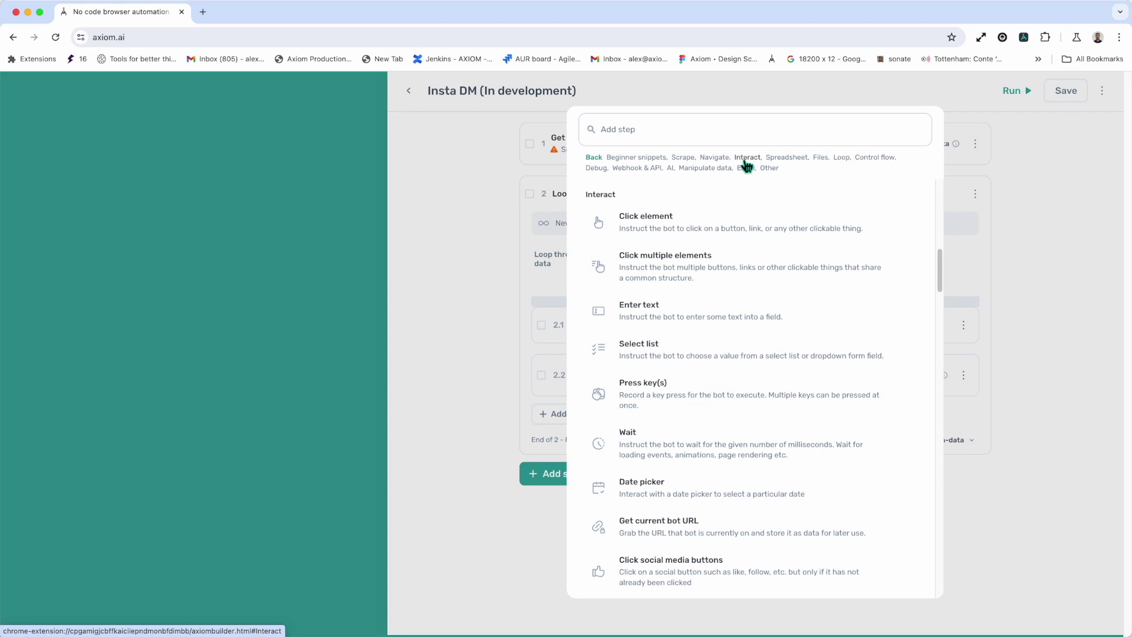
{"action": "mouse_move", "coordinate": [776, 264]}
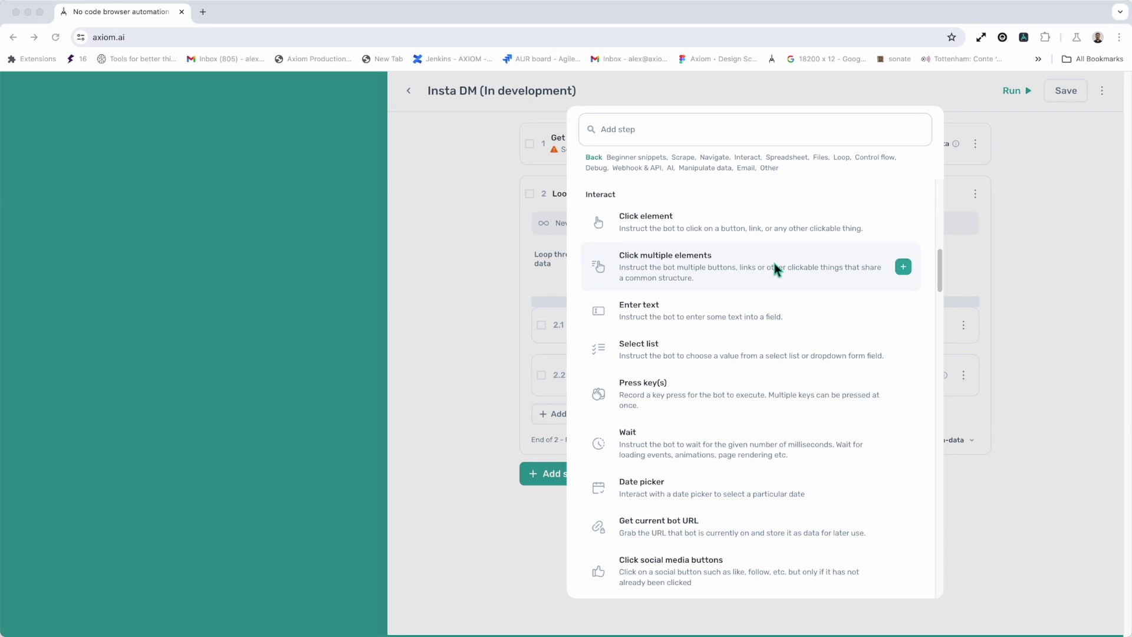
{"action": "left_click", "coordinate": [775, 265]}
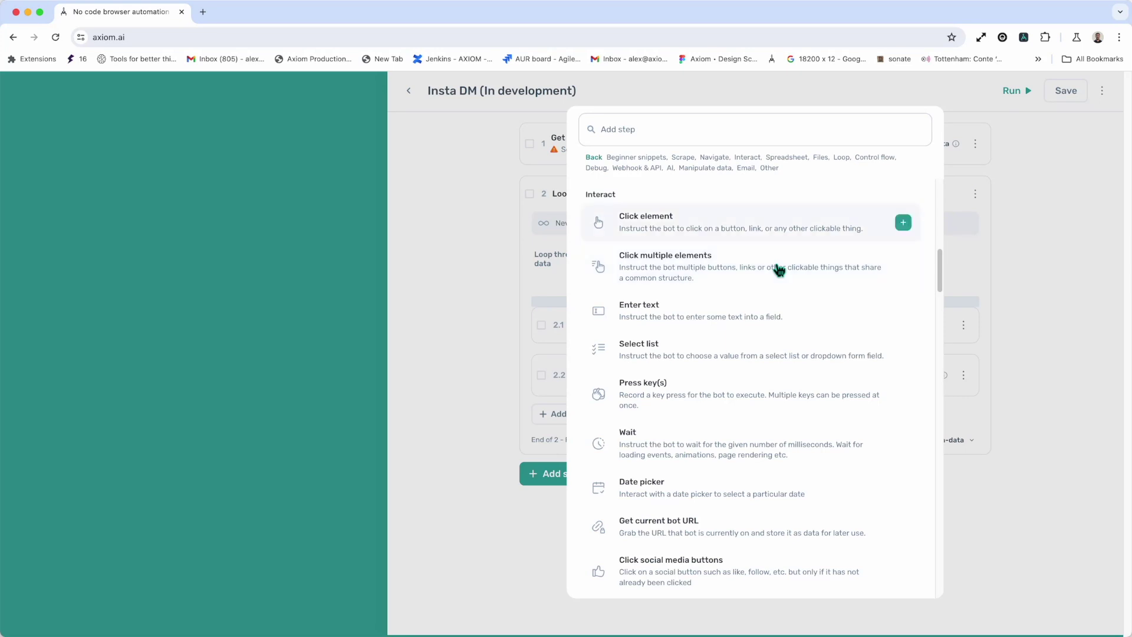
Step: Add Select list and Wait sub-steps at the start of the Loop through data step
{"action": "scroll", "coordinate": [778, 269], "scroll_direction": "up", "scroll_amount": 1}
{"action": "key", "text": "Down"}
{"action": "key", "text": "Down"}
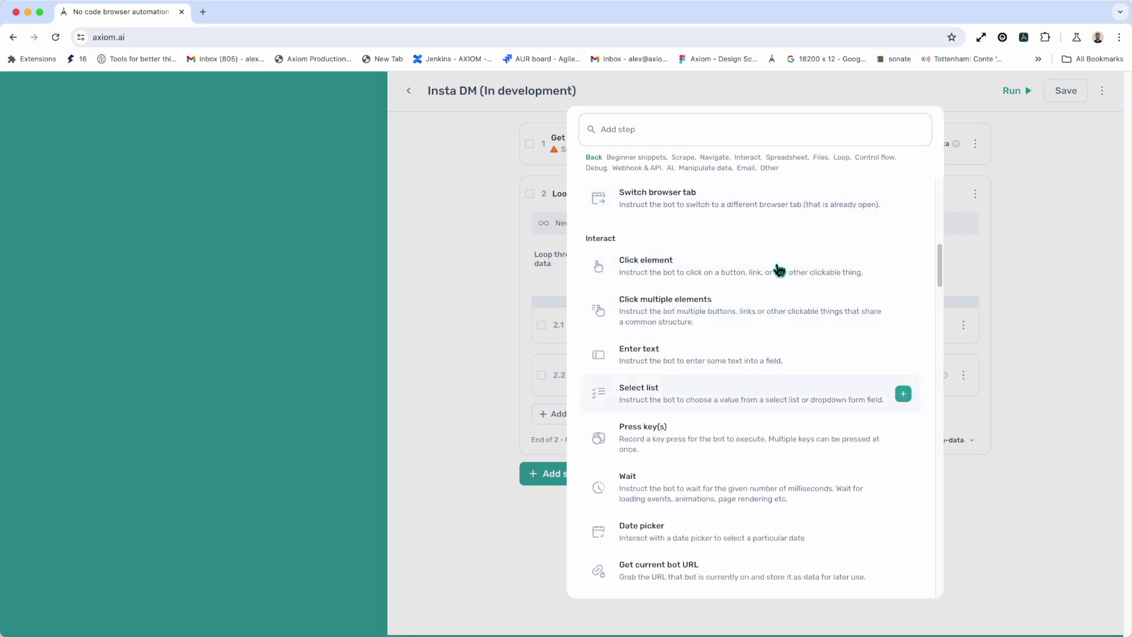
{"action": "key", "text": "Up"}
{"action": "key", "text": "Return"}
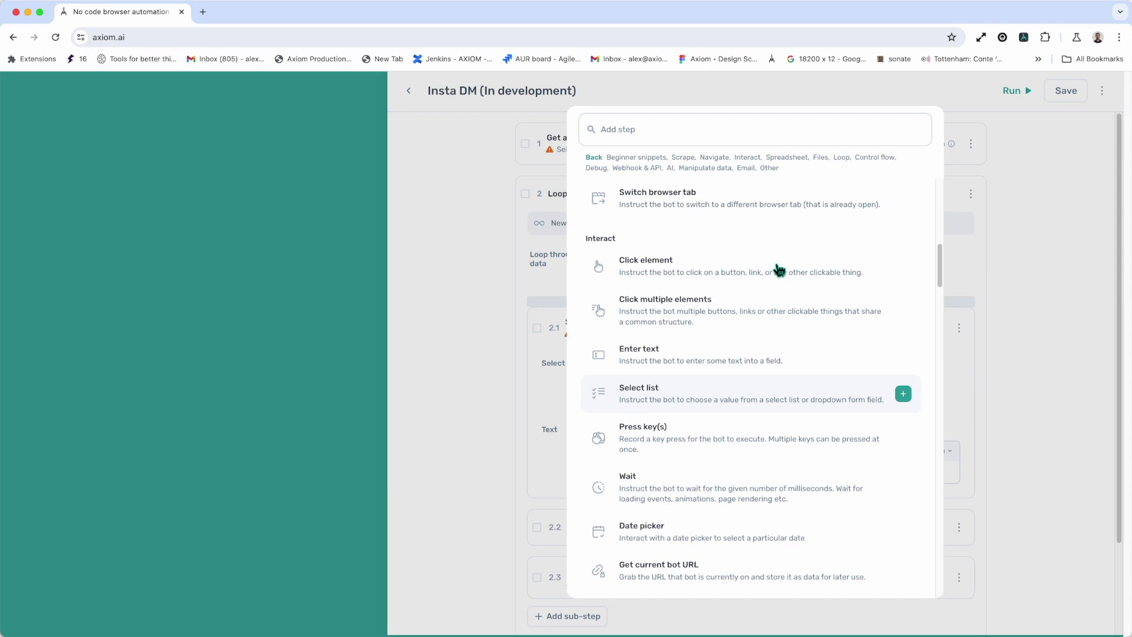
{"action": "left_click", "coordinate": [683, 489]}
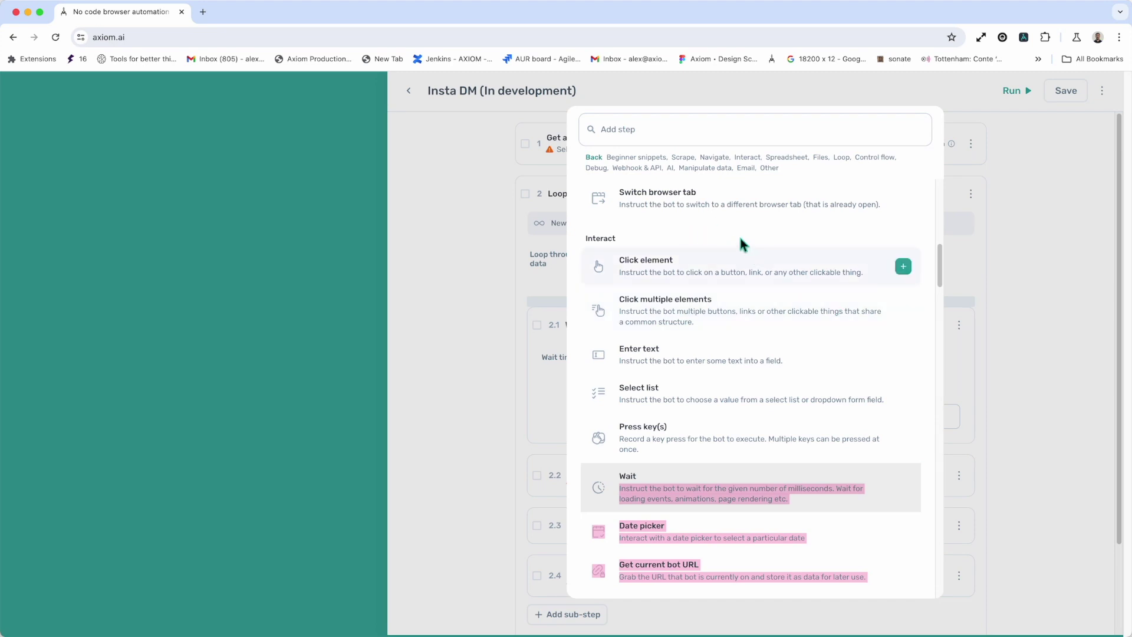
{"action": "left_click", "coordinate": [453, 274]}
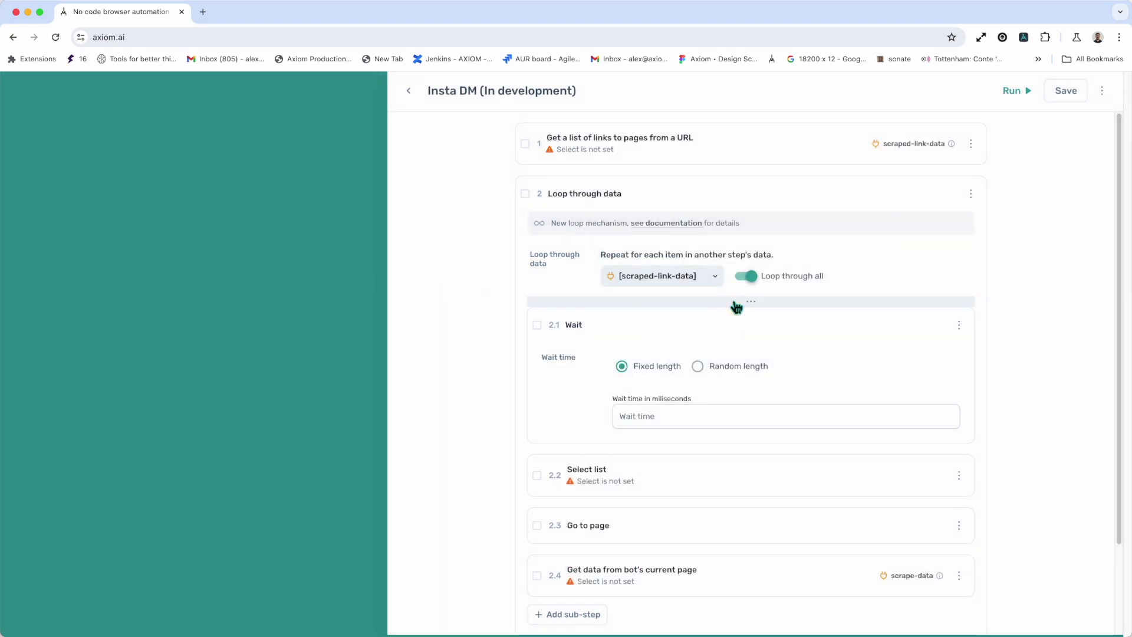
{"action": "left_click", "coordinate": [732, 300]}
Step: Search 'enter' at the loop's start and add eight Enter text sub-steps
{"action": "key", "text": "Escape"}
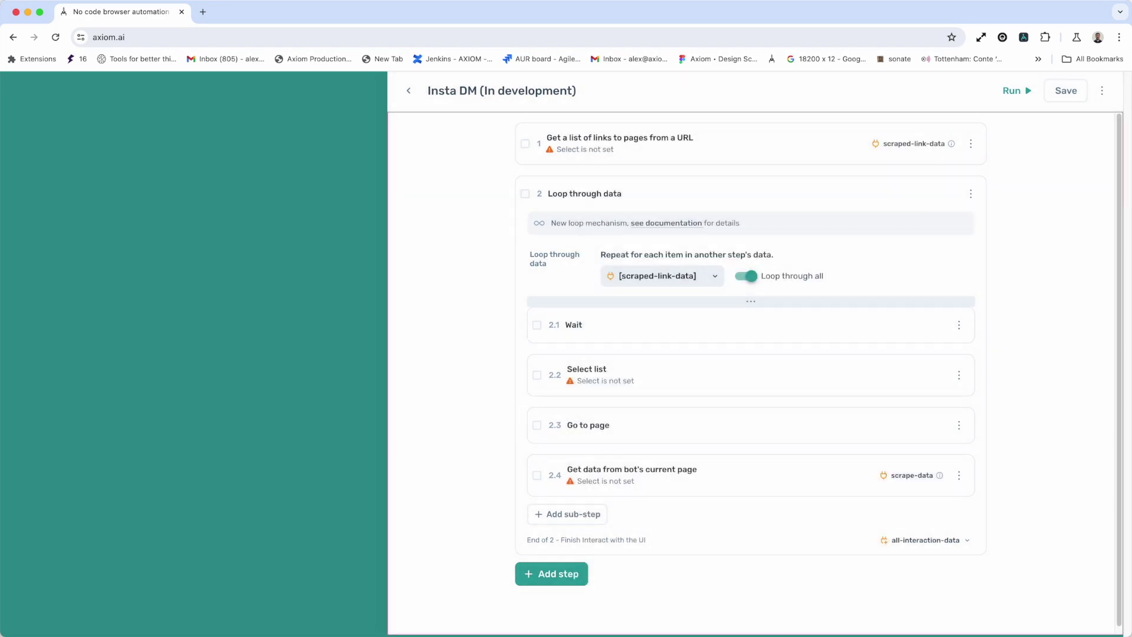
{"action": "left_click", "coordinate": [737, 305]}
{"action": "left_click", "coordinate": [737, 305]}
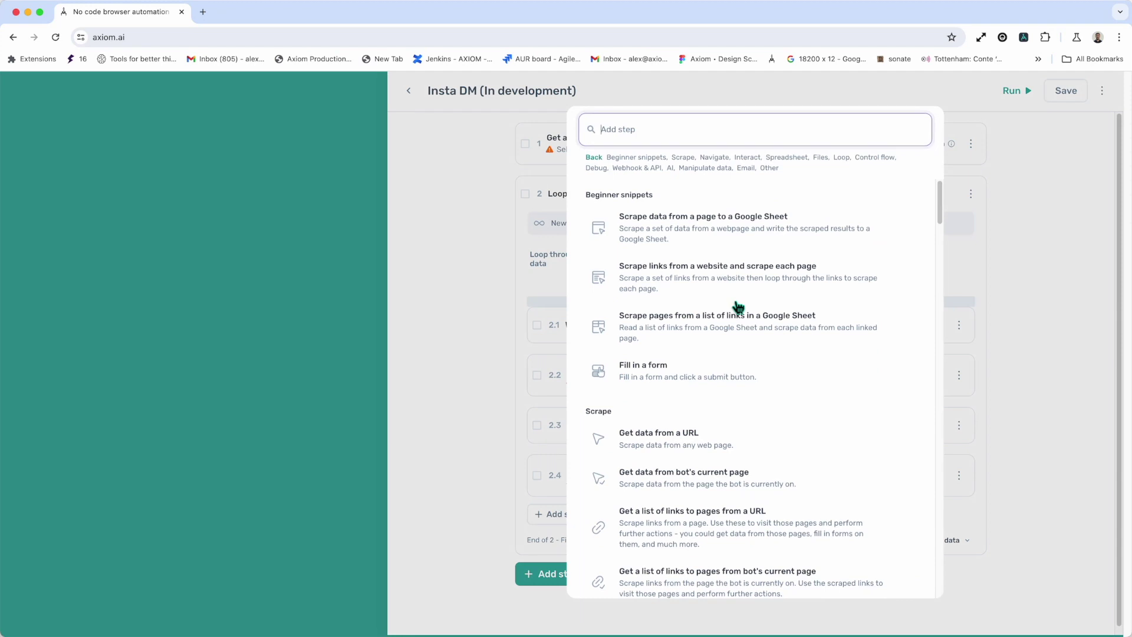
{"action": "left_click", "coordinate": [651, 140]}
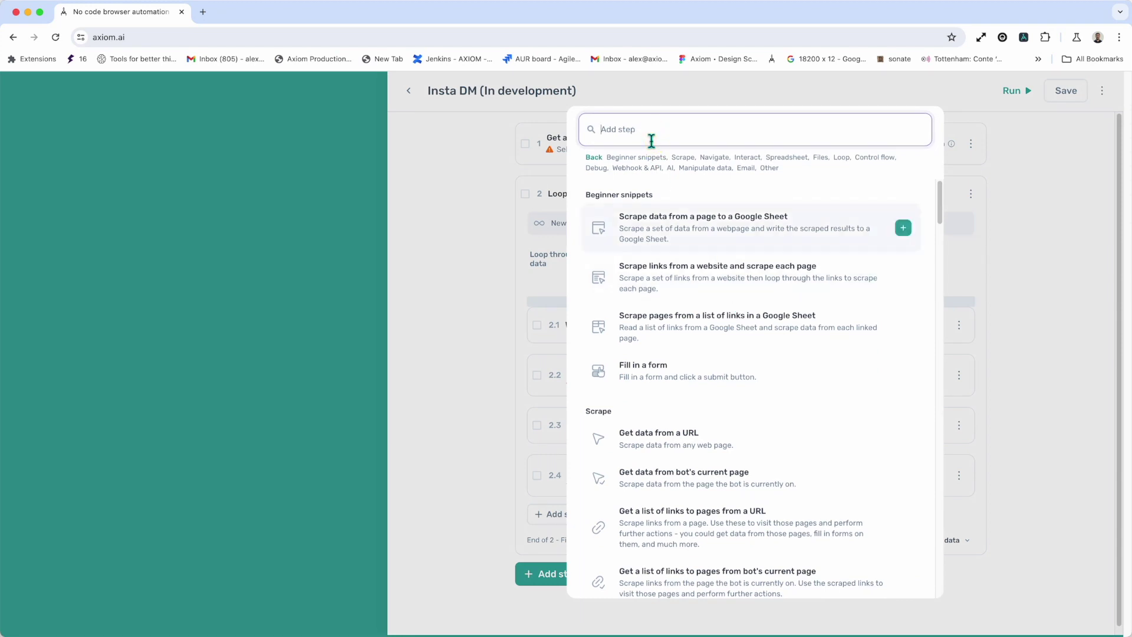
{"action": "type", "text": "enter"}
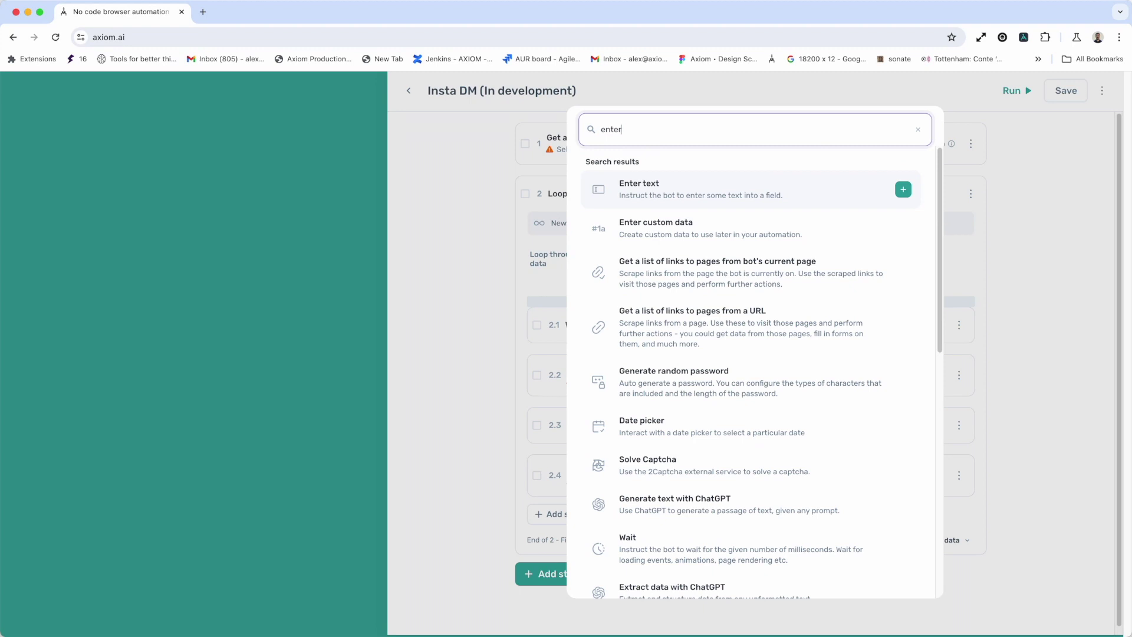
{"action": "type", "text": "*8"}
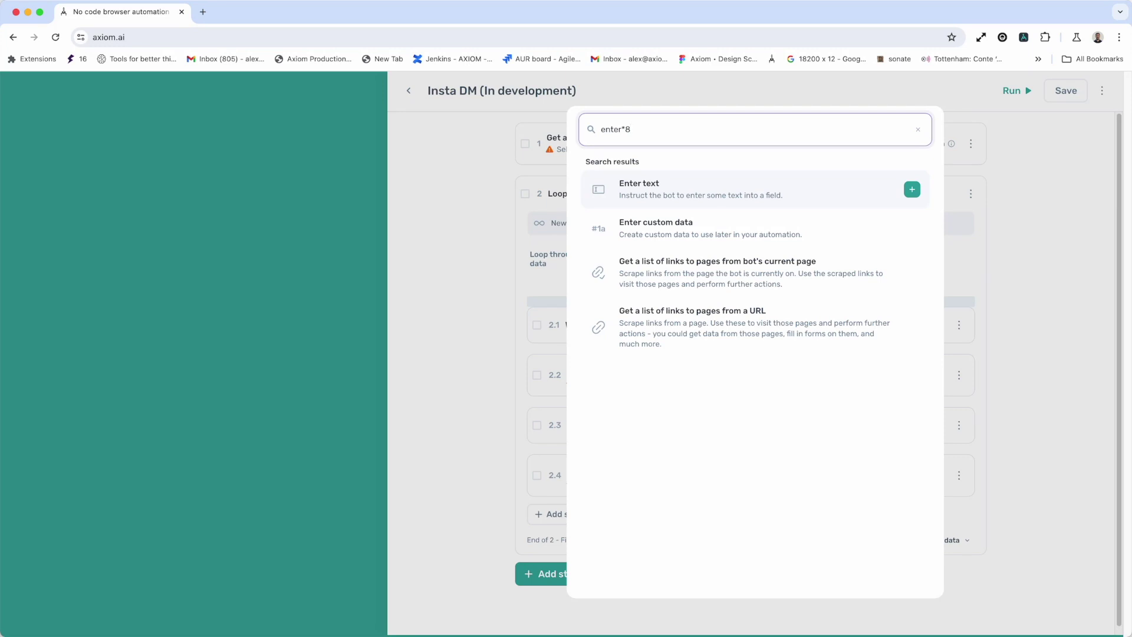
{"action": "key", "text": "Return"}
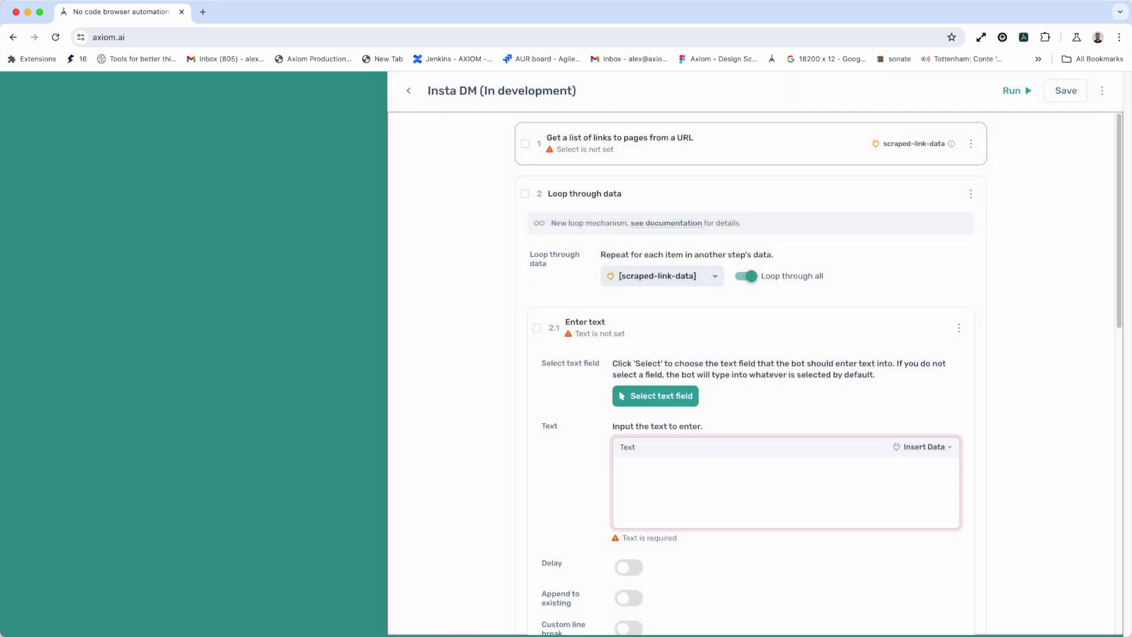
{"action": "left_click", "coordinate": [711, 332]}
Step: Tick step 2 Loop through data, selecting it with all 14 items
{"action": "scroll", "coordinate": [724, 375], "scroll_direction": "down", "scroll_amount": 7}
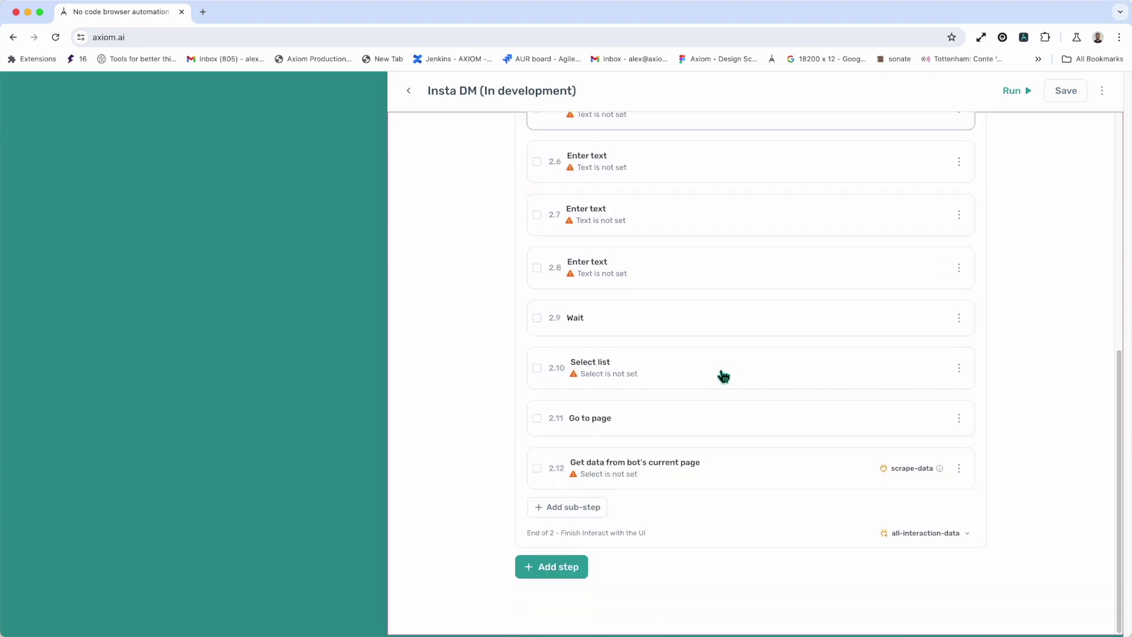
{"action": "scroll", "coordinate": [723, 376], "scroll_direction": "up", "scroll_amount": 5}
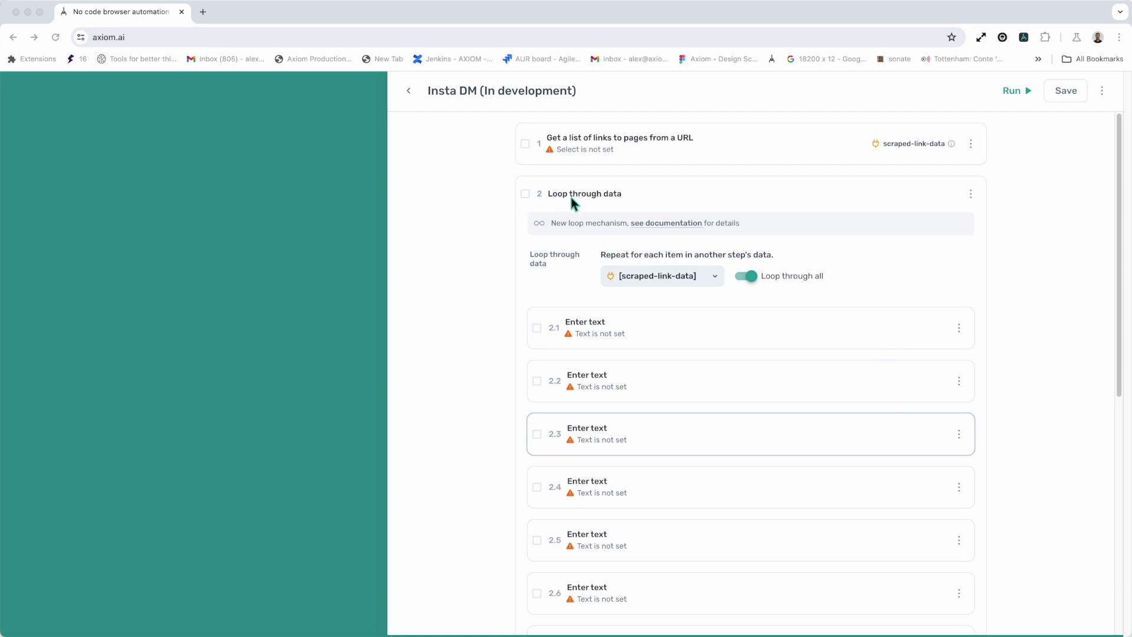
{"action": "left_click", "coordinate": [507, 220]}
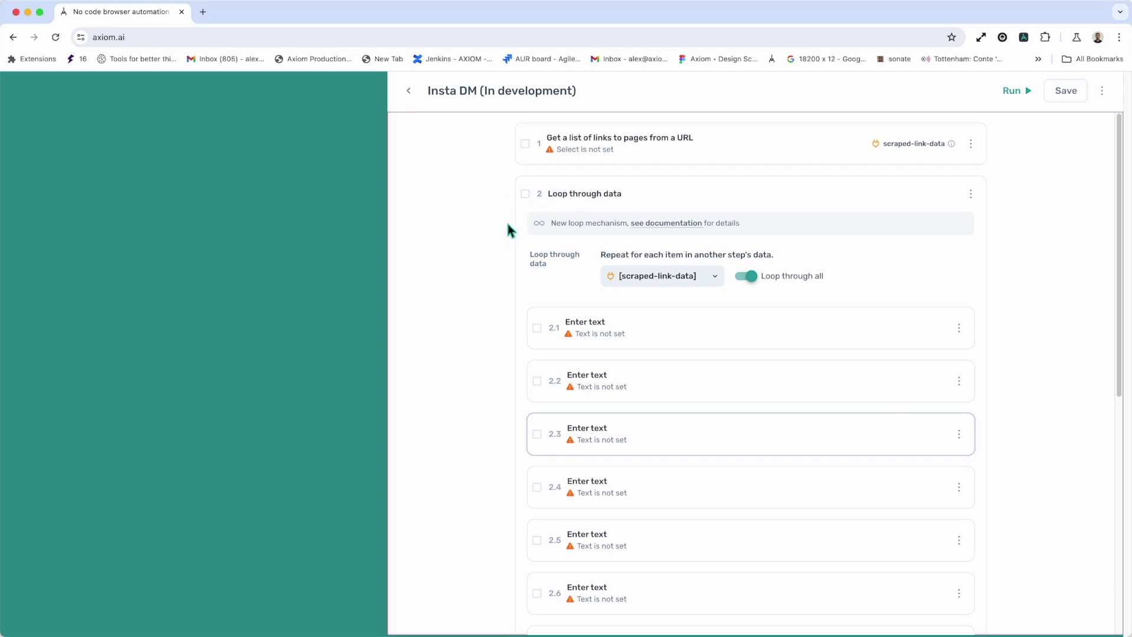
{"action": "left_click", "coordinate": [526, 194]}
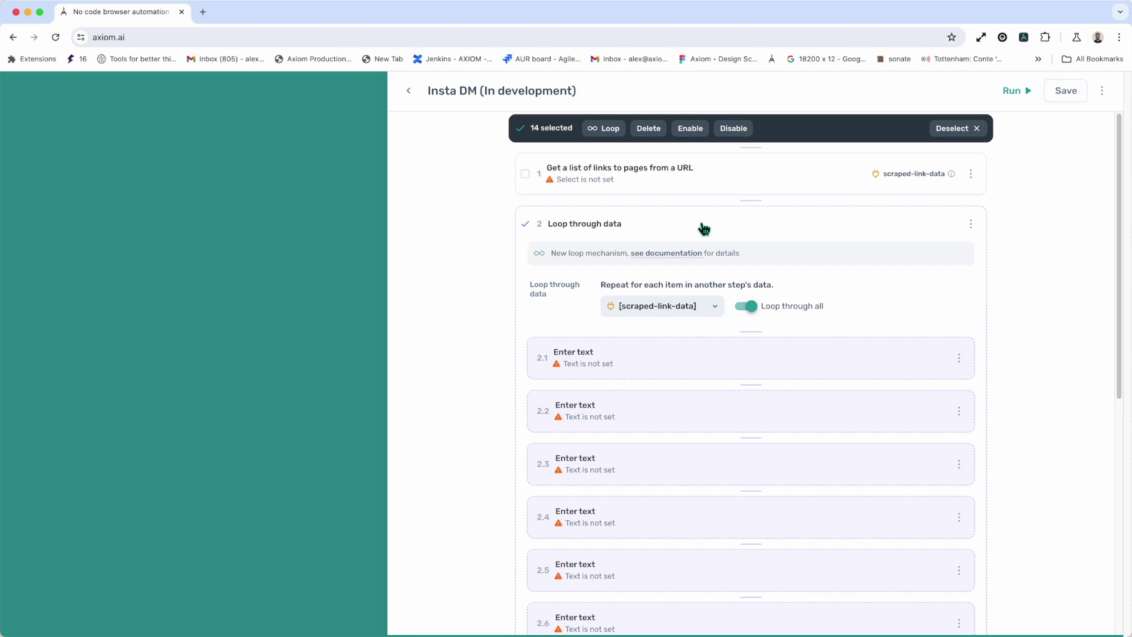
Step: Clear the selection, then select Select list 2.10, Wait 2.9 and Enter text 2.8
{"action": "left_click", "coordinate": [525, 224]}
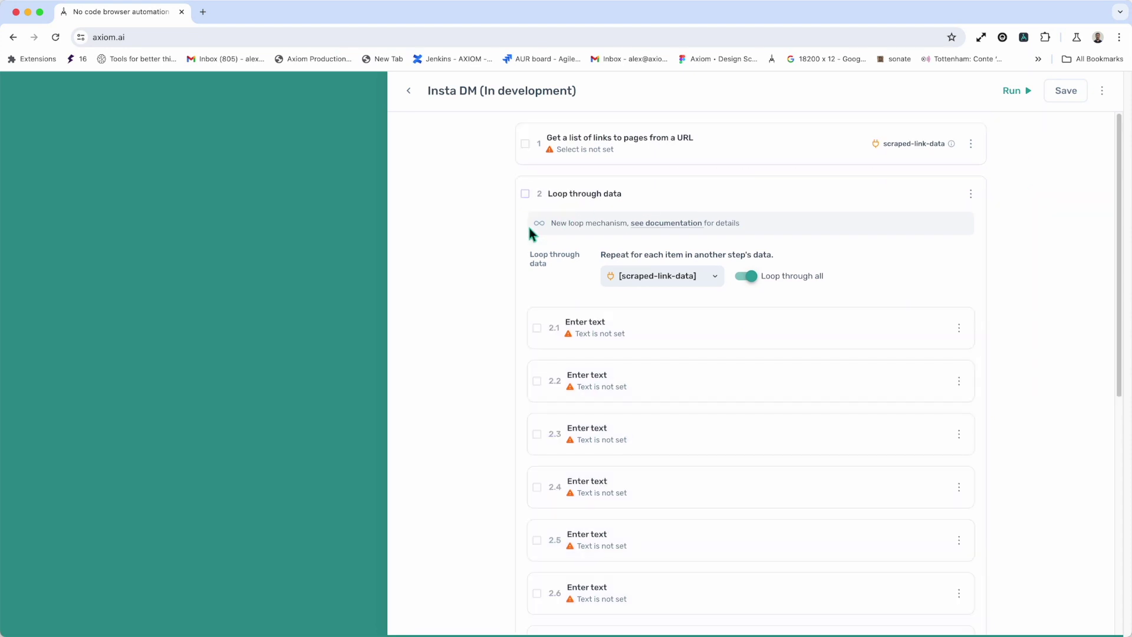
{"action": "scroll", "coordinate": [605, 354], "scroll_direction": "down", "scroll_amount": 7}
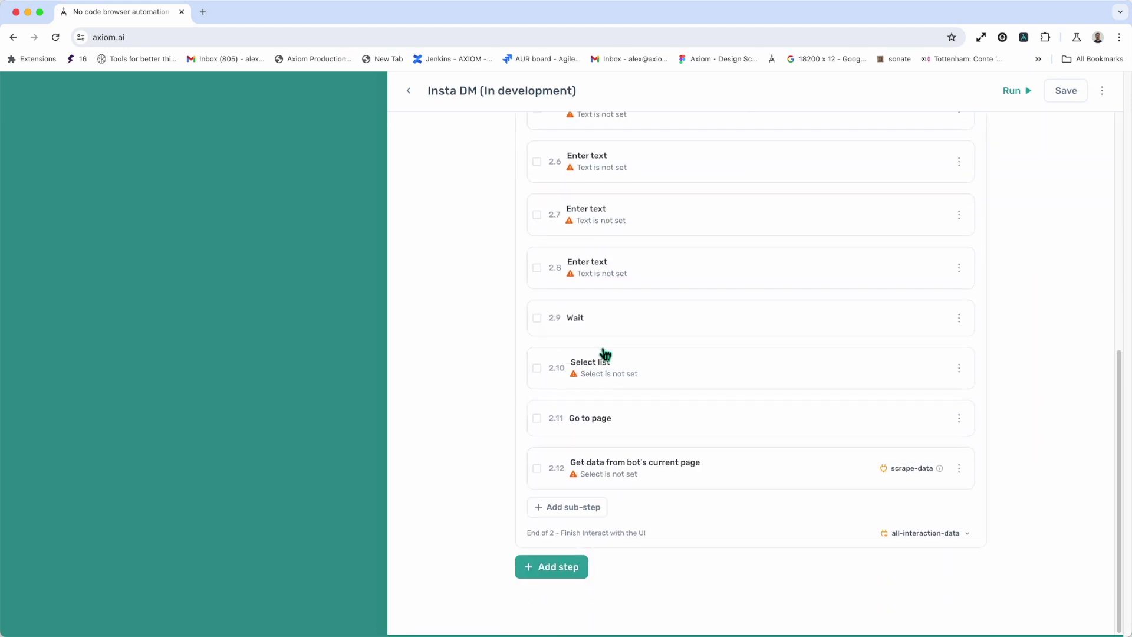
{"action": "left_click", "coordinate": [538, 369]}
{"action": "left_click", "coordinate": [538, 356]}
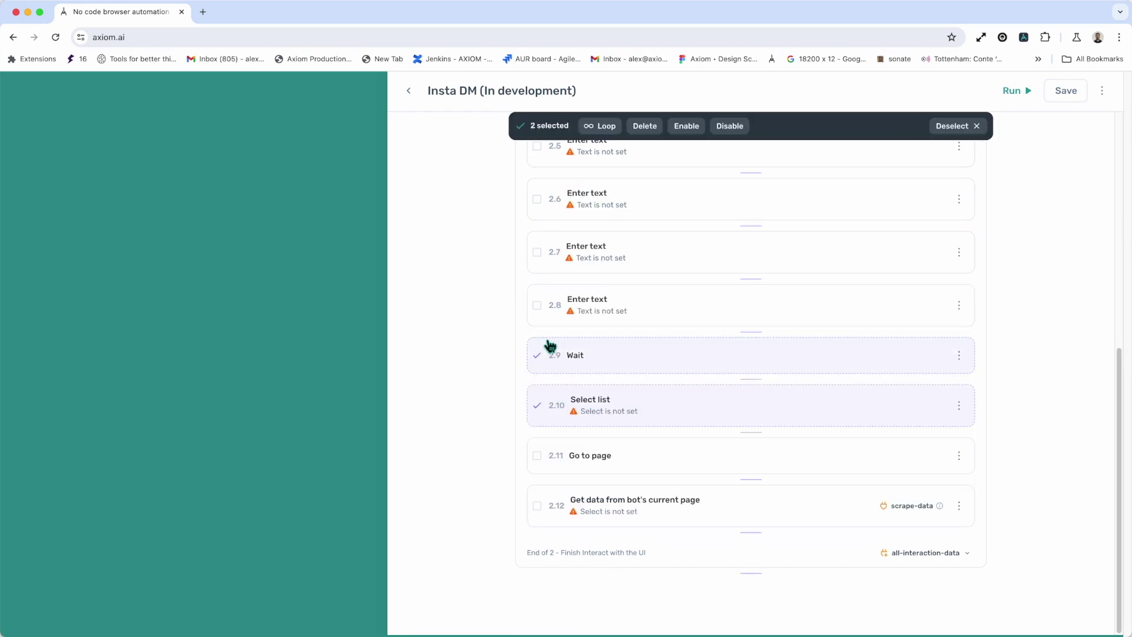
{"action": "left_click", "coordinate": [537, 306]}
Step: Move the three selected steps after step 1 and collapse the Wait step
{"action": "scroll", "coordinate": [728, 355], "scroll_direction": "up", "scroll_amount": 5}
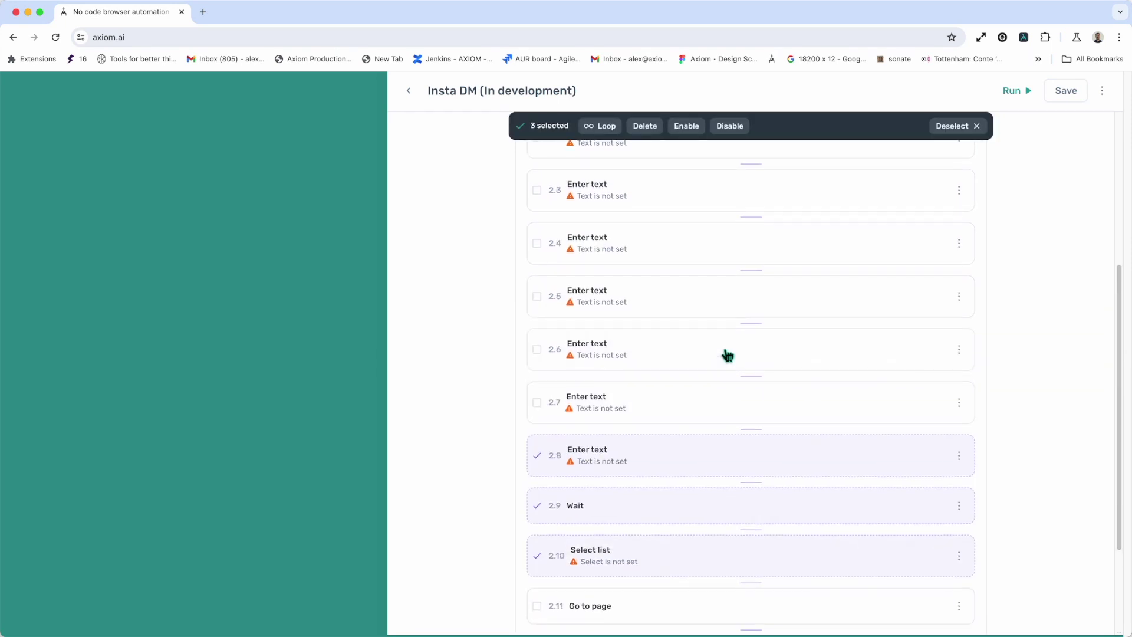
{"action": "scroll", "coordinate": [727, 354], "scroll_direction": "up", "scroll_amount": 2}
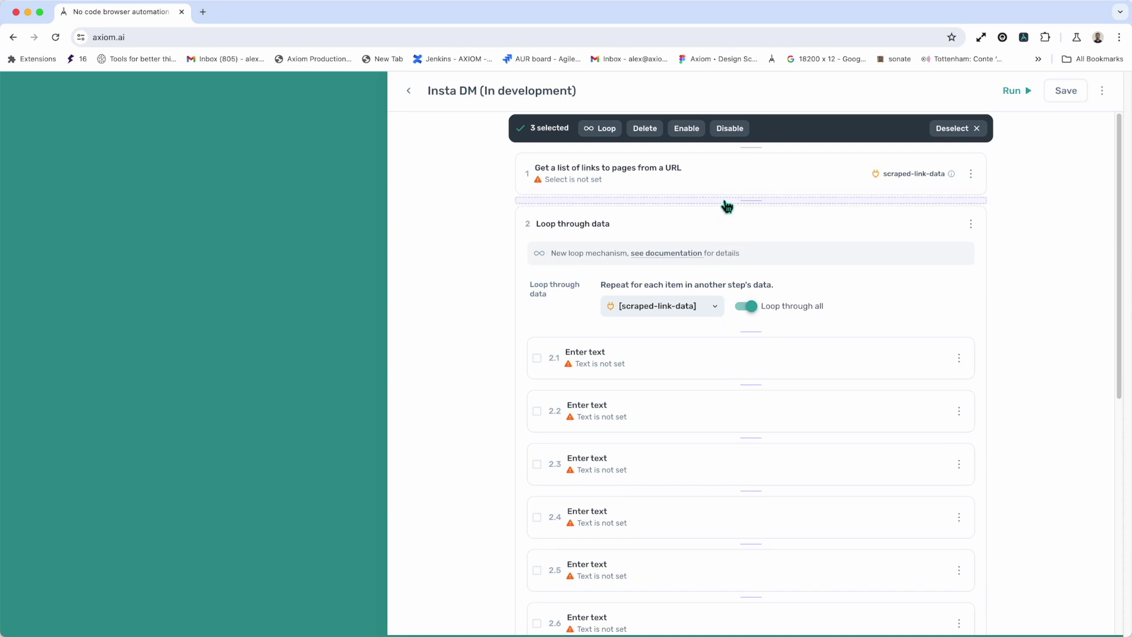
{"action": "left_click", "coordinate": [727, 206]}
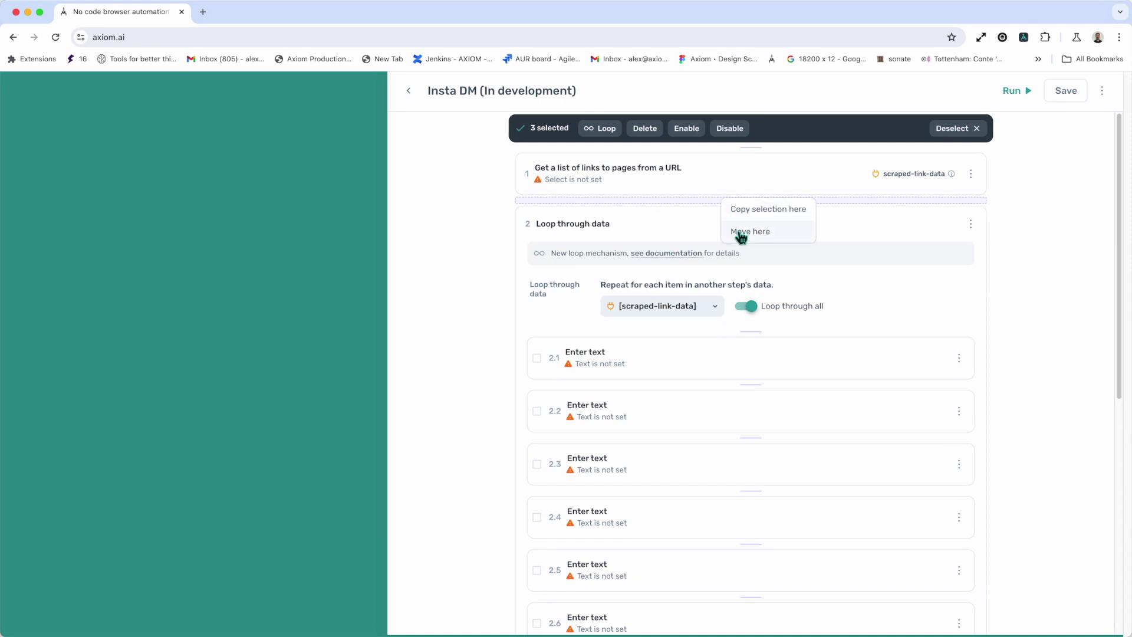
{"action": "left_click", "coordinate": [739, 231]}
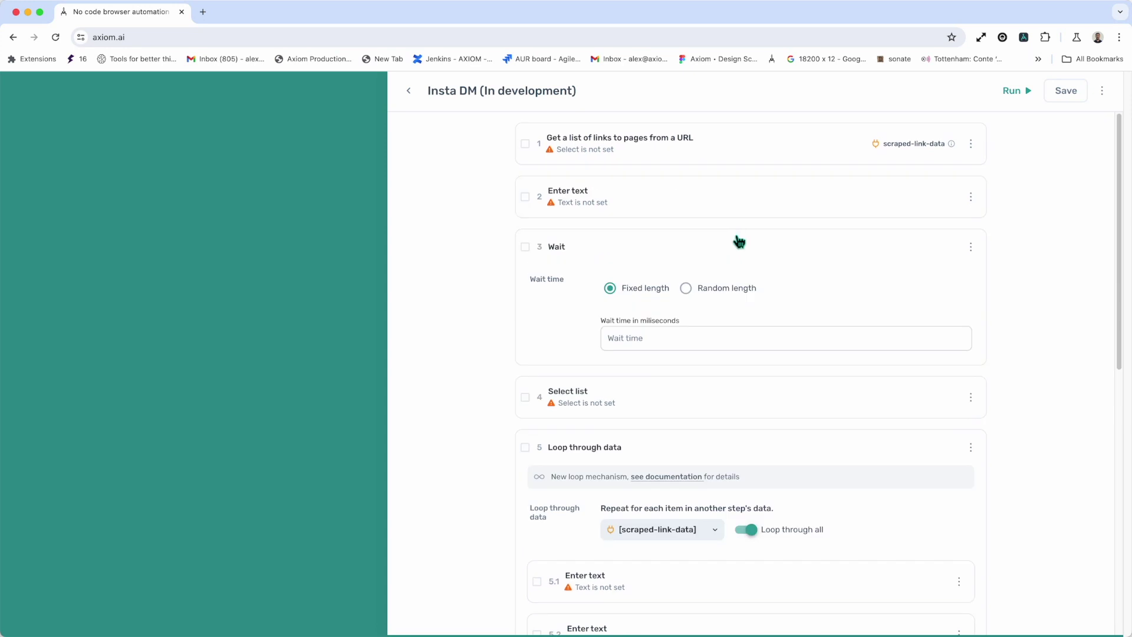
{"action": "left_click", "coordinate": [737, 244]}
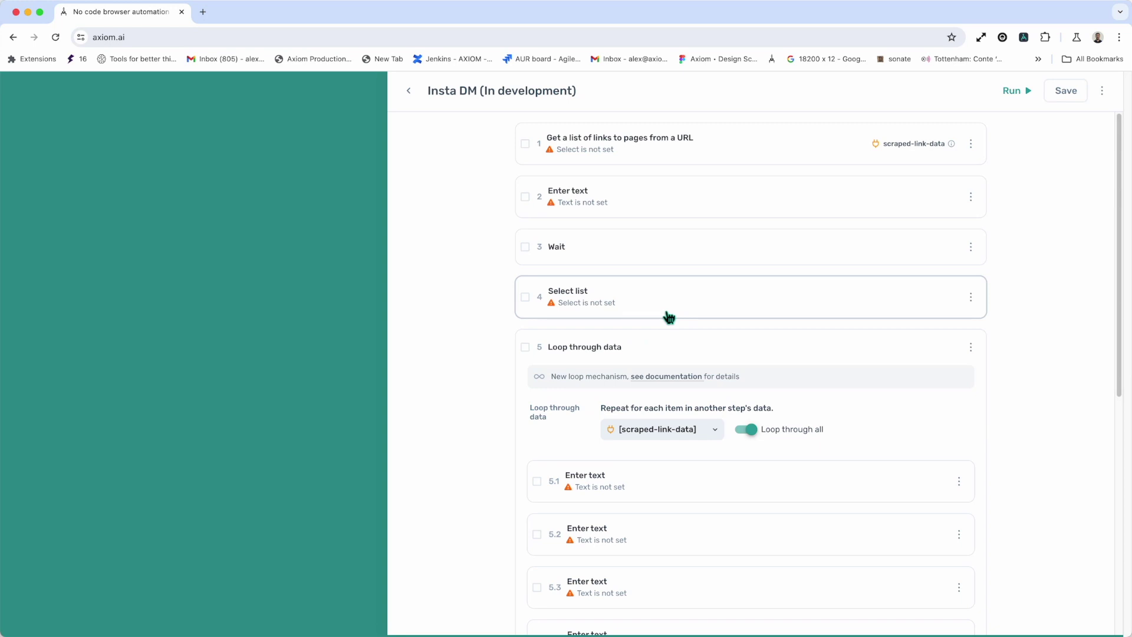
Step: Select Wait and Select list and copy them after step 2
{"action": "scroll", "coordinate": [670, 343], "scroll_direction": "down", "scroll_amount": 1}
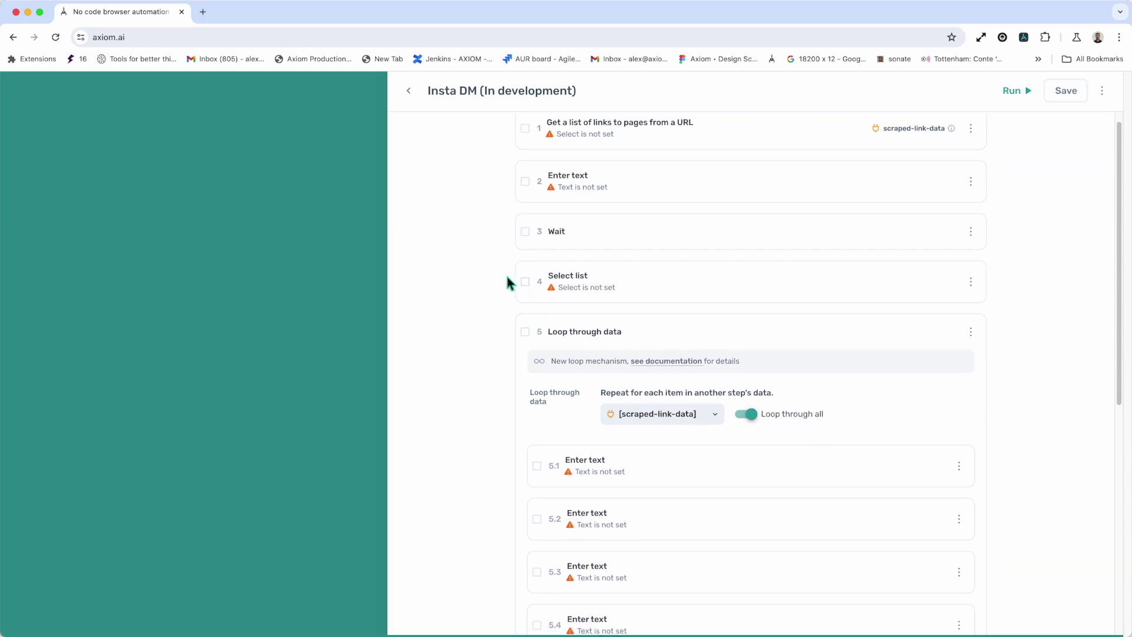
{"action": "left_click", "coordinate": [526, 283]}
{"action": "left_click", "coordinate": [527, 261]}
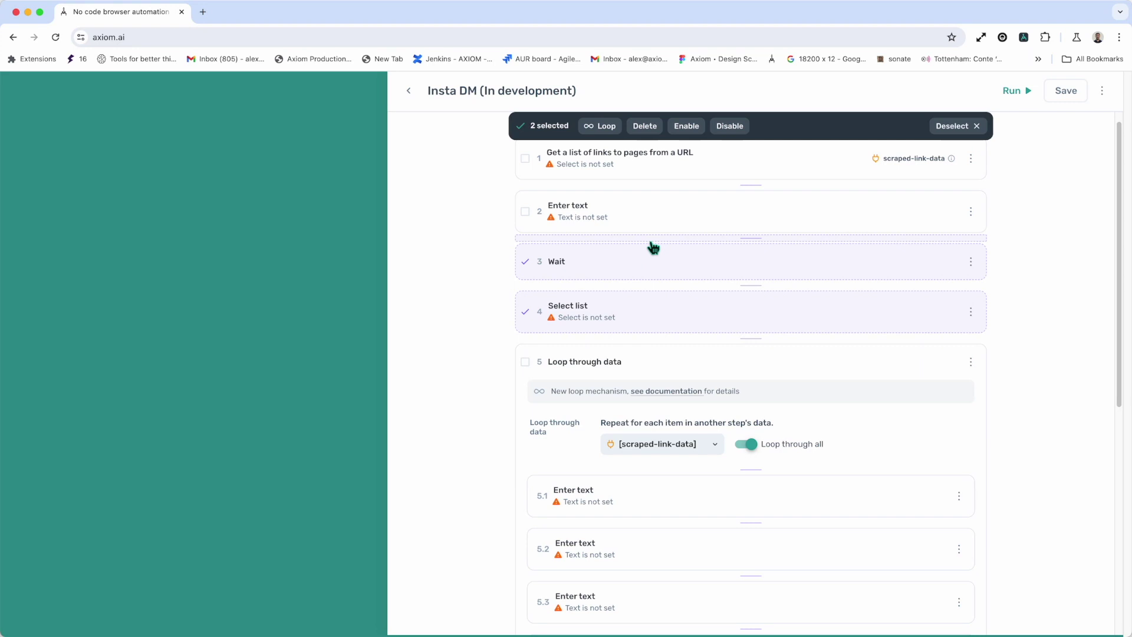
{"action": "left_click", "coordinate": [654, 247]}
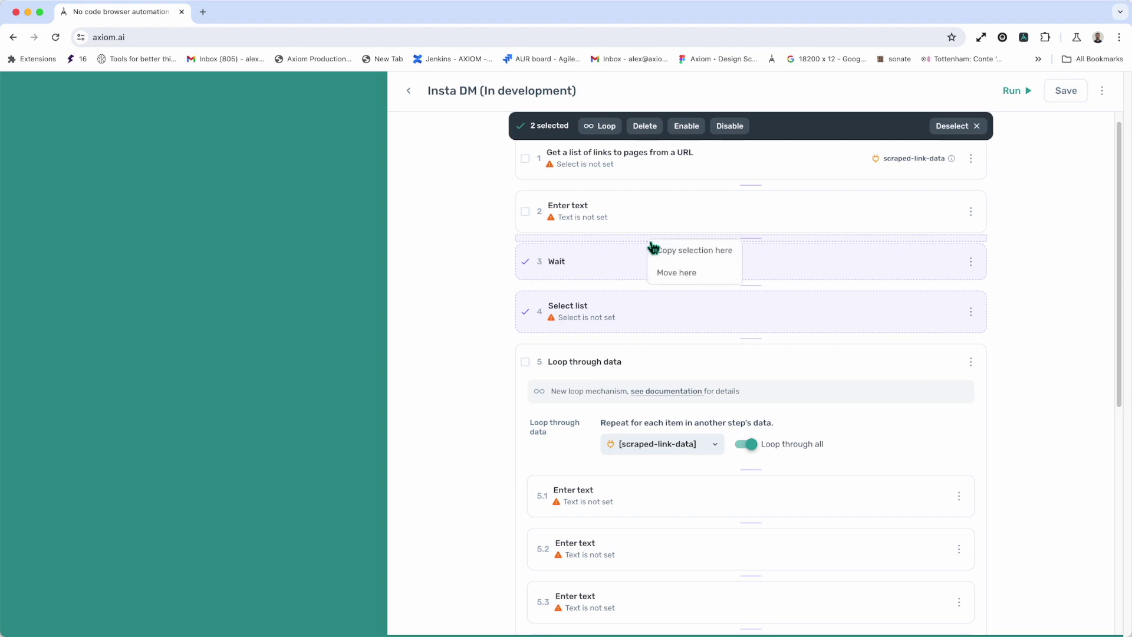
{"action": "left_click", "coordinate": [691, 261]}
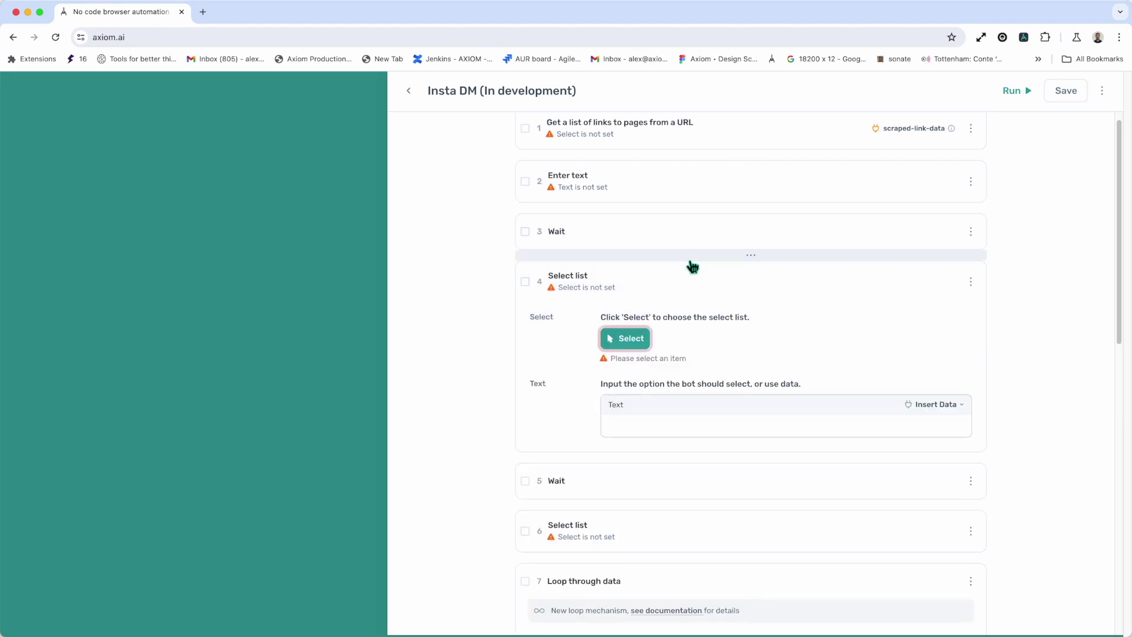
Step: Select steps 1–6 and delete them, confirming the deletion
{"action": "left_click", "coordinate": [663, 283]}
{"action": "scroll", "coordinate": [666, 279], "scroll_direction": "up", "scroll_amount": 1}
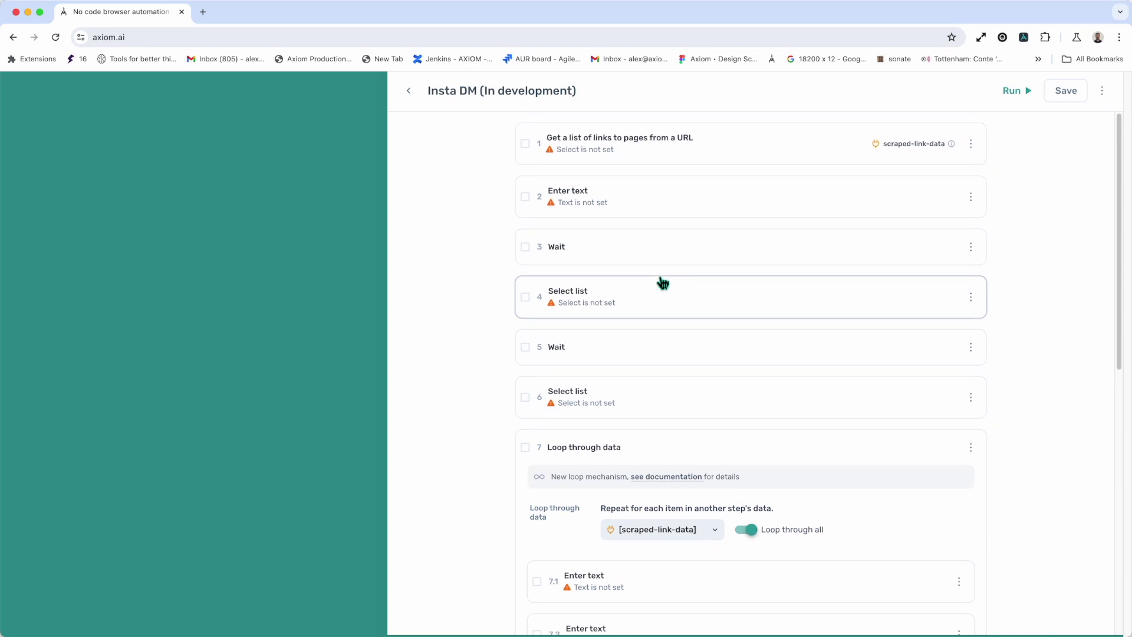
{"action": "left_click", "coordinate": [526, 145]}
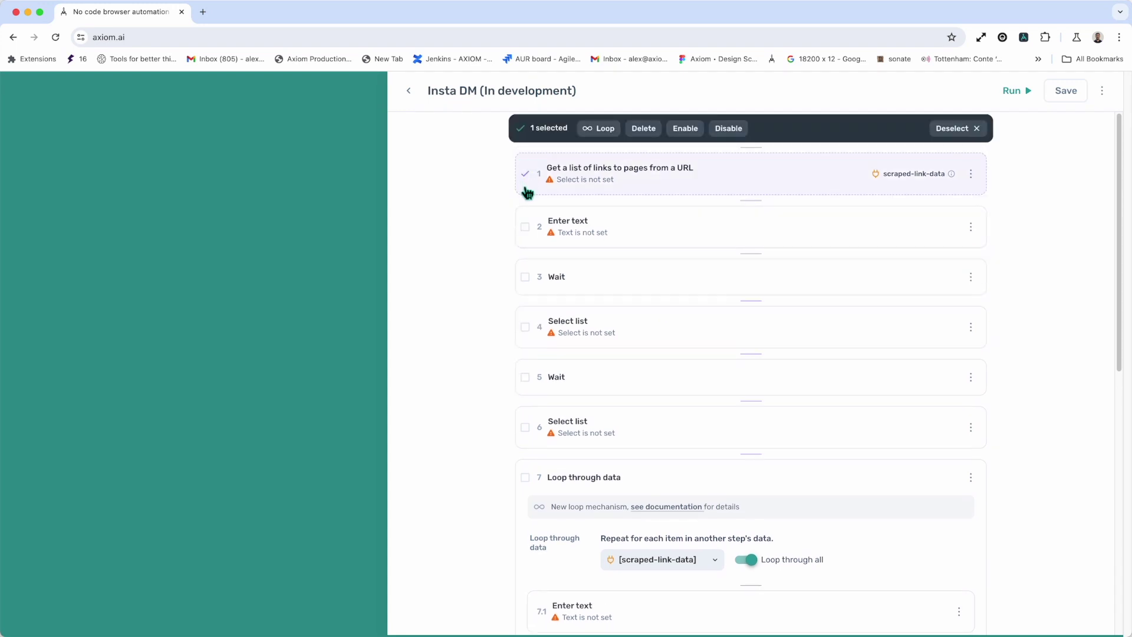
{"action": "left_click", "coordinate": [524, 229]}
{"action": "left_click", "coordinate": [525, 278]}
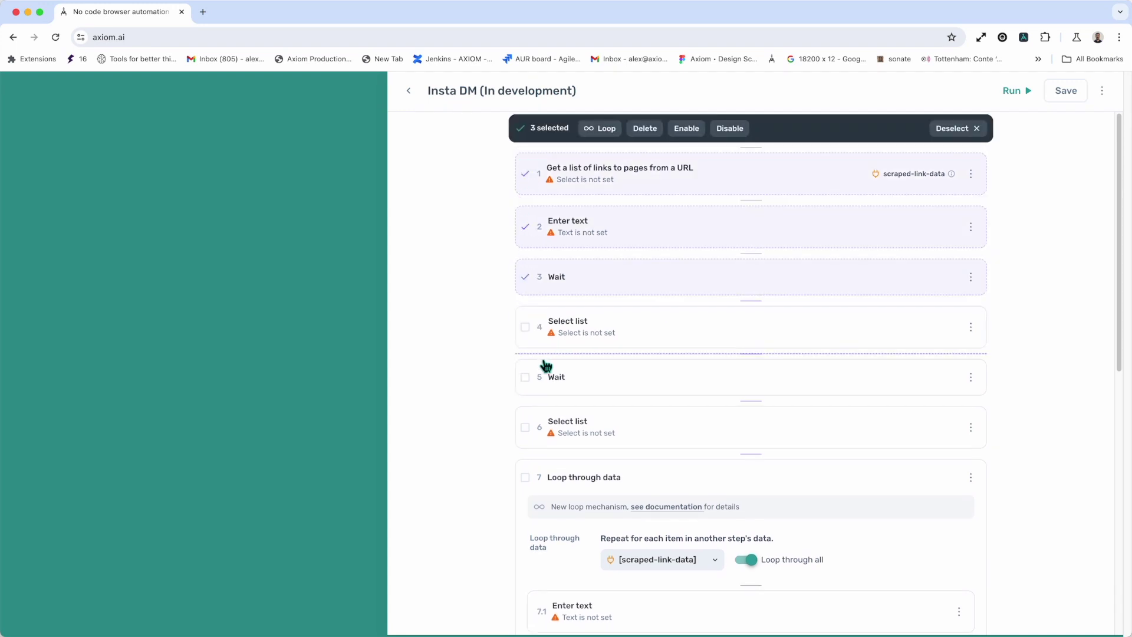
{"action": "left_click", "coordinate": [525, 328]}
{"action": "left_click", "coordinate": [525, 378]}
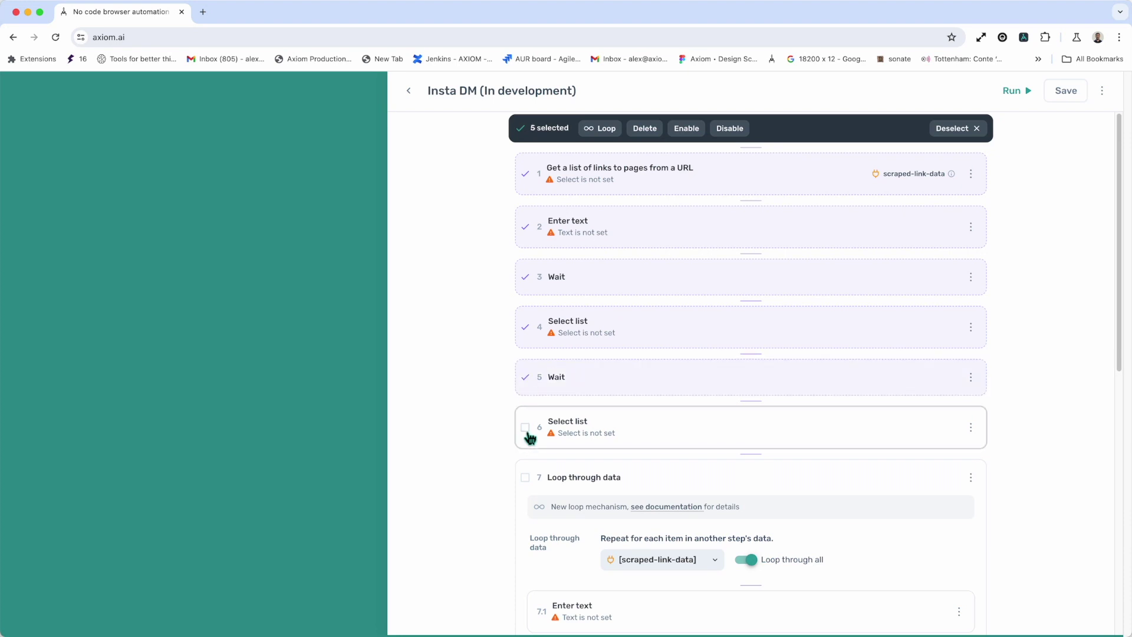
{"action": "left_click", "coordinate": [526, 428]}
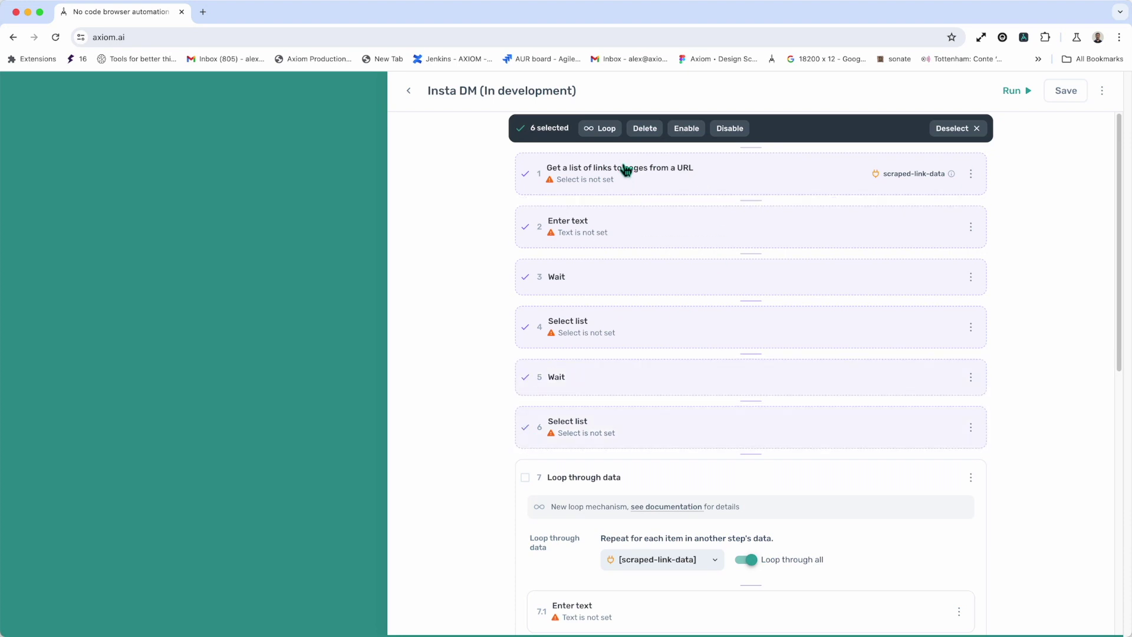
{"action": "left_click", "coordinate": [648, 130]}
{"action": "left_click", "coordinate": [866, 398]}
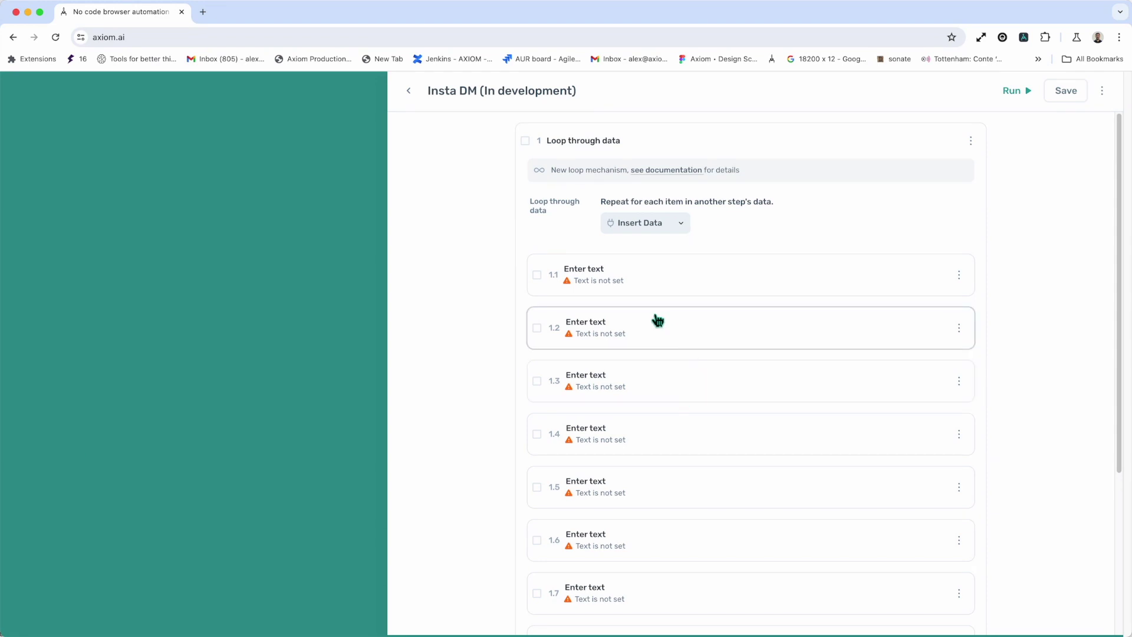
Step: Move sub-steps 1.1–1.3 out of the loop to sit above it
{"action": "scroll", "coordinate": [655, 318], "scroll_direction": "down", "scroll_amount": 4}
{"action": "scroll", "coordinate": [653, 399], "scroll_direction": "up", "scroll_amount": 4}
{"action": "left_click", "coordinate": [536, 275]}
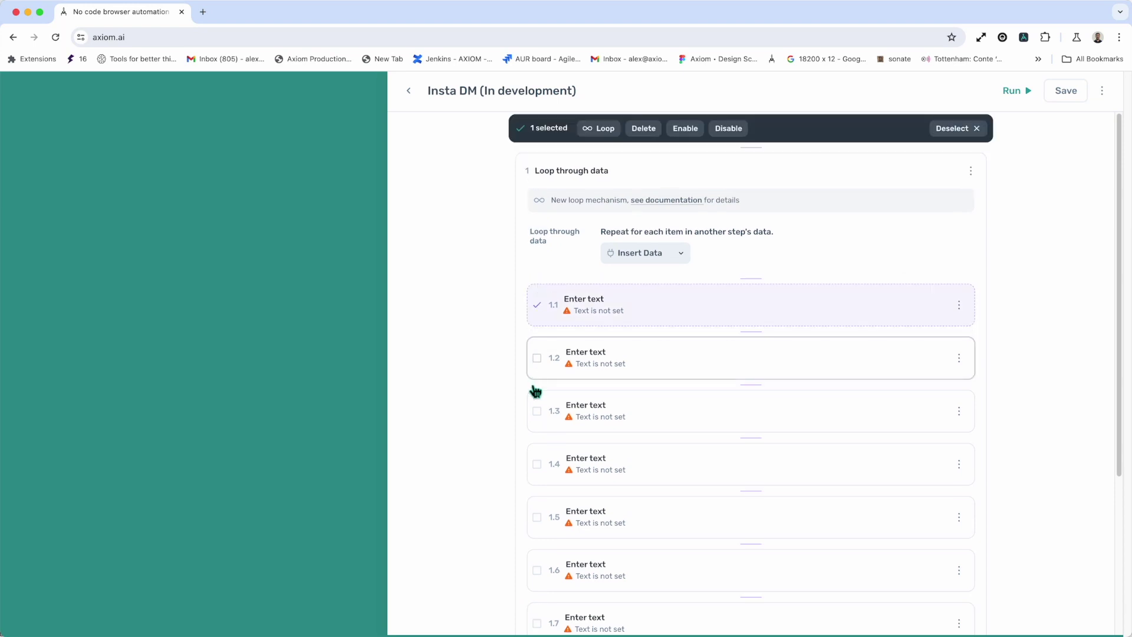
{"action": "left_click", "coordinate": [537, 359]}
{"action": "left_click", "coordinate": [537, 411]}
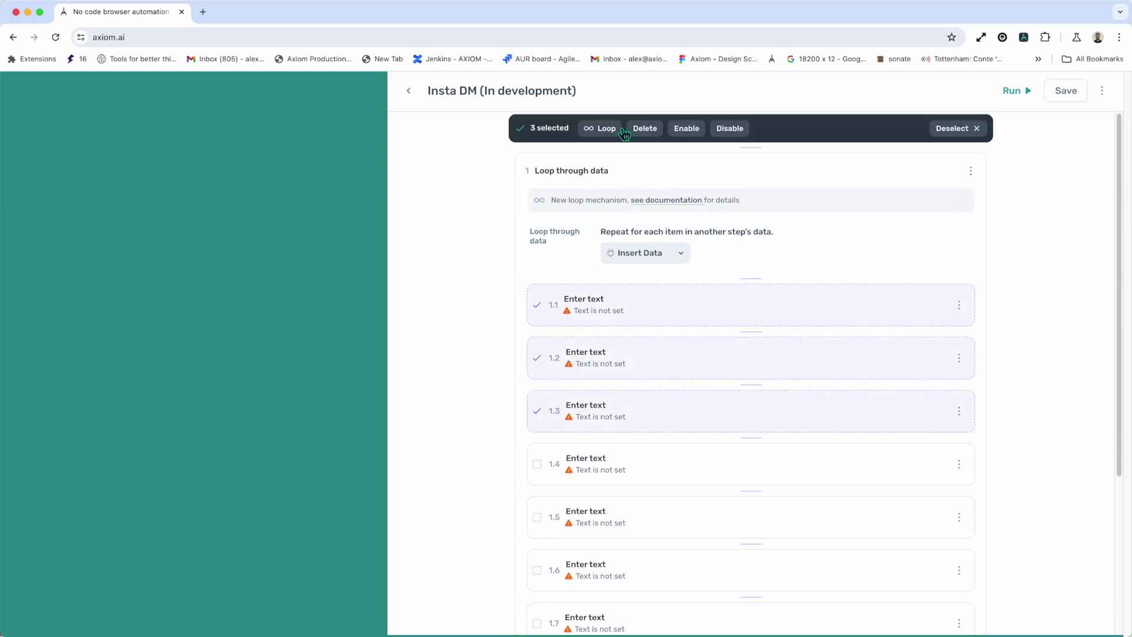
{"action": "left_click", "coordinate": [612, 151]}
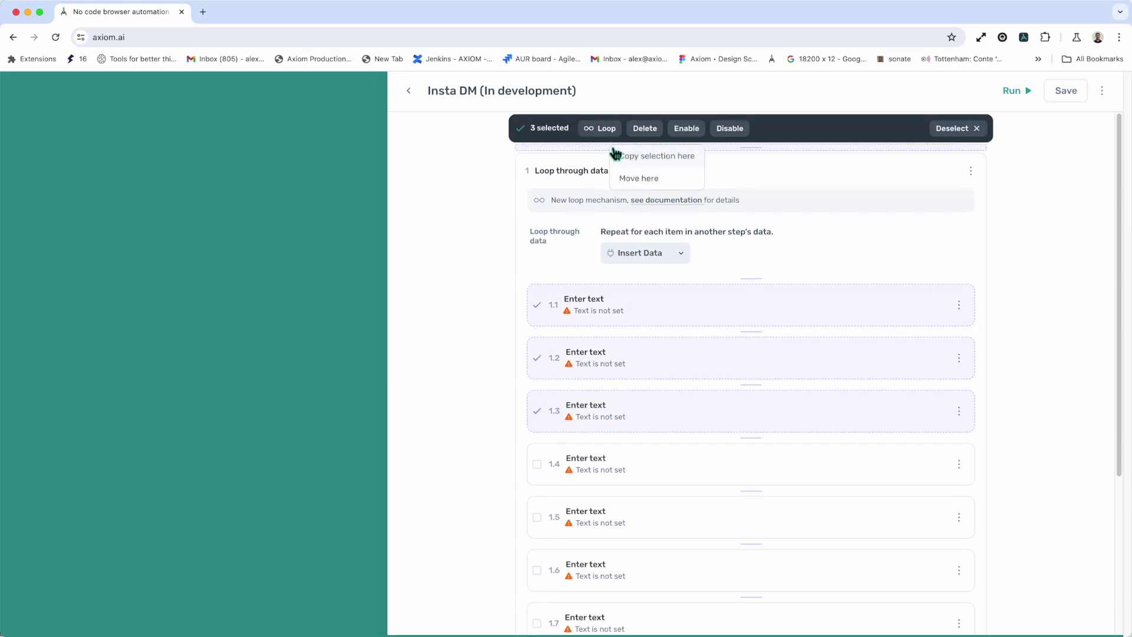
{"action": "left_click", "coordinate": [651, 184]}
Step: Wrap the three Enter text steps together in a new Loop through data step
{"action": "left_click", "coordinate": [665, 207]}
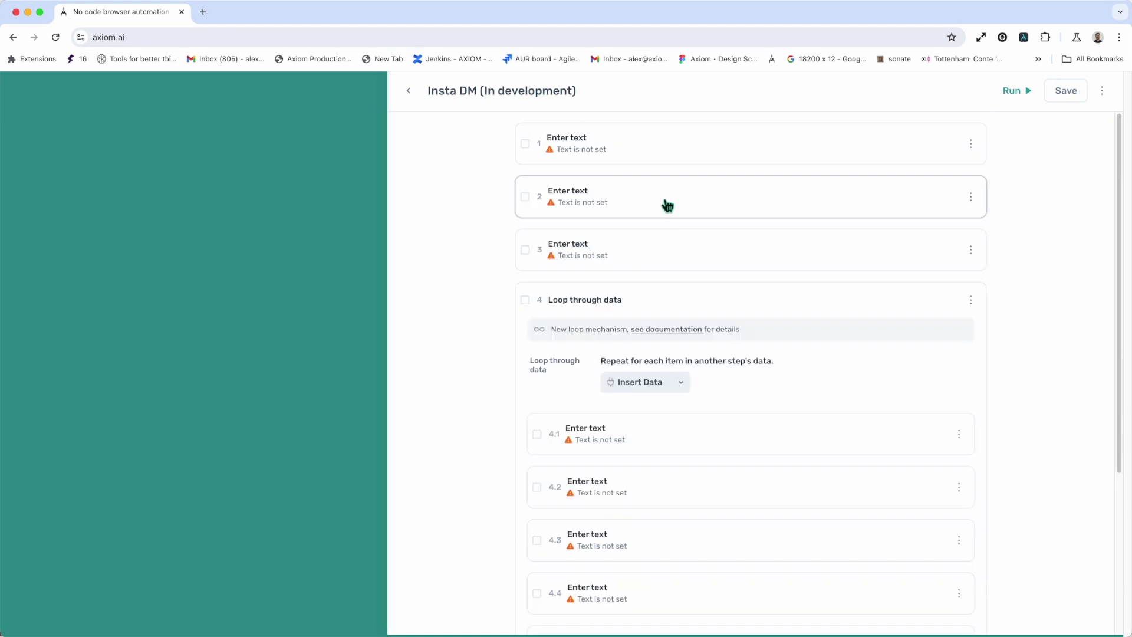
{"action": "left_click", "coordinate": [524, 249]}
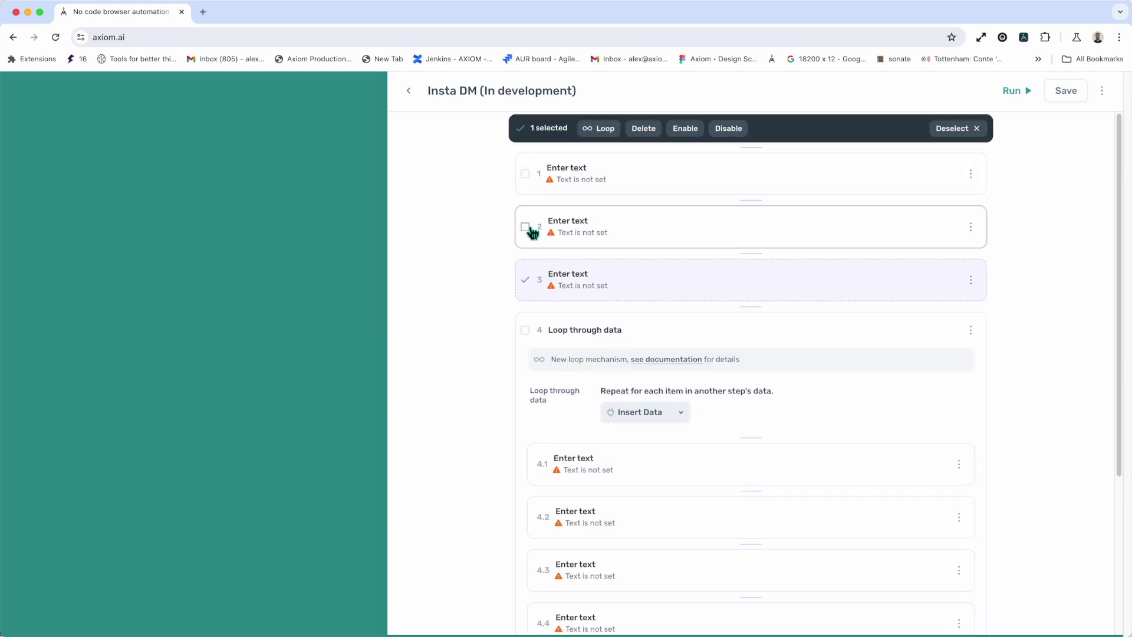
{"action": "left_click", "coordinate": [525, 227]}
{"action": "left_click", "coordinate": [526, 173]}
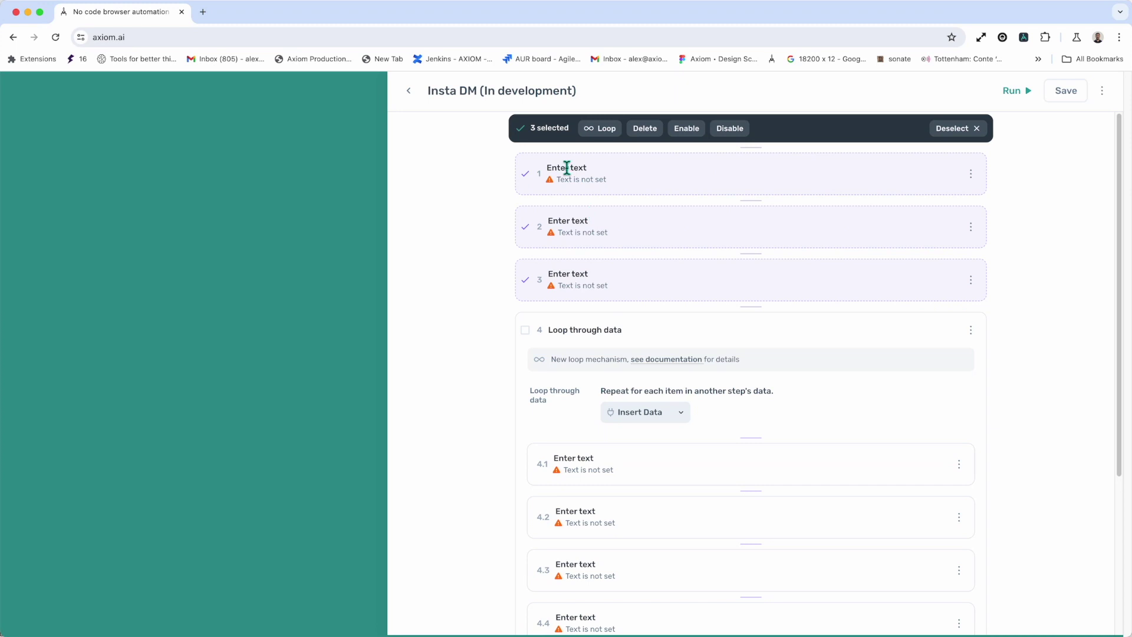
{"action": "left_click", "coordinate": [605, 130]}
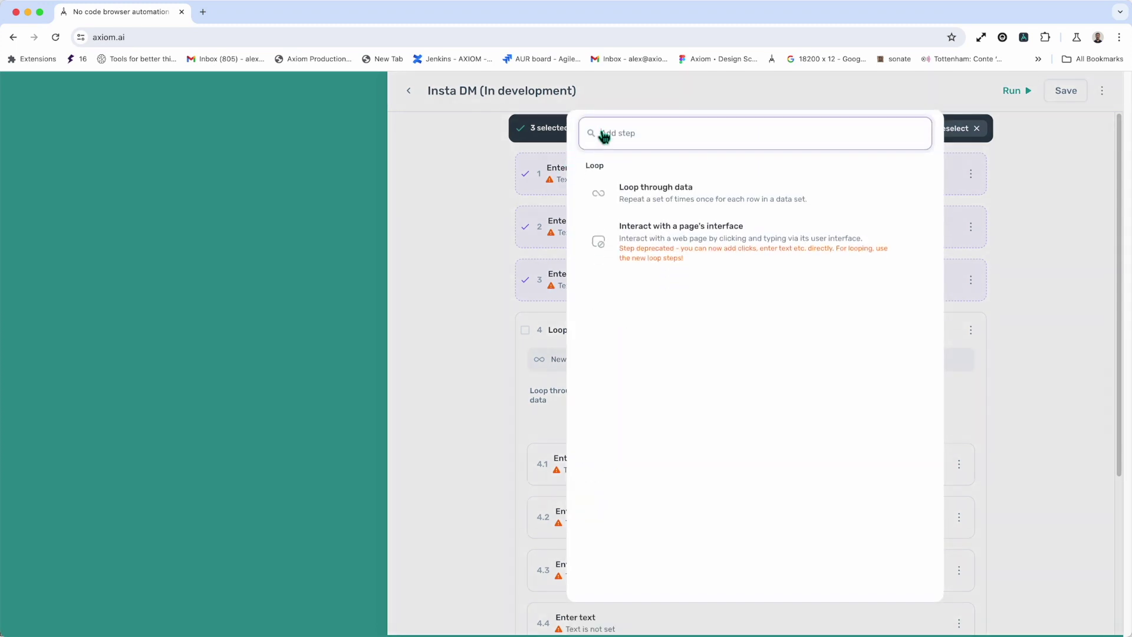
{"action": "left_click", "coordinate": [710, 194]}
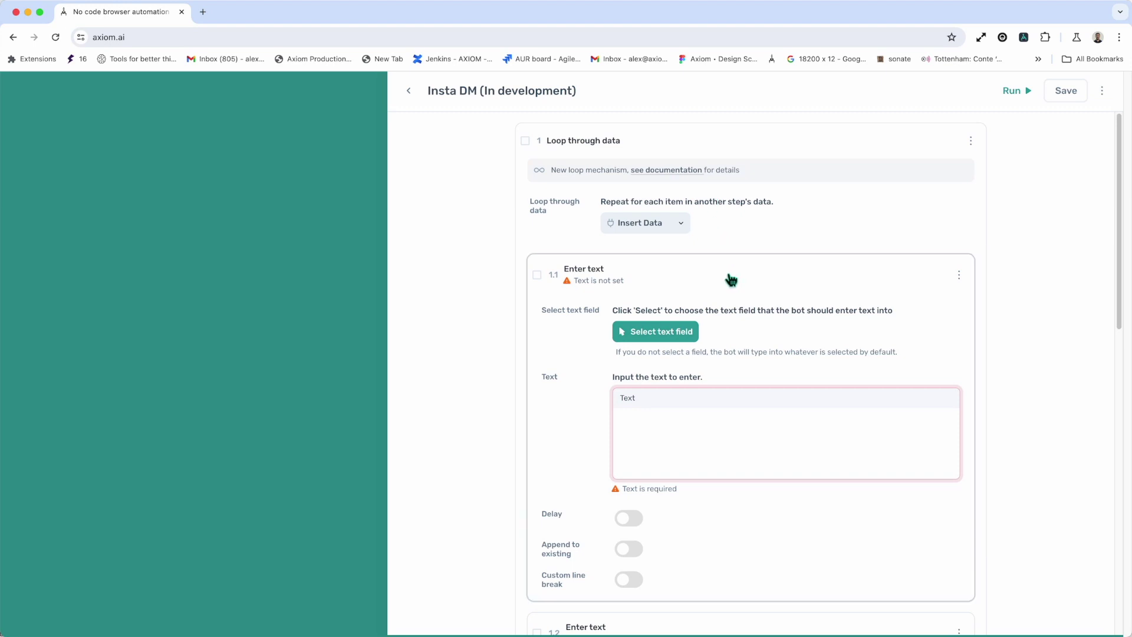
{"action": "left_click", "coordinate": [731, 279]}
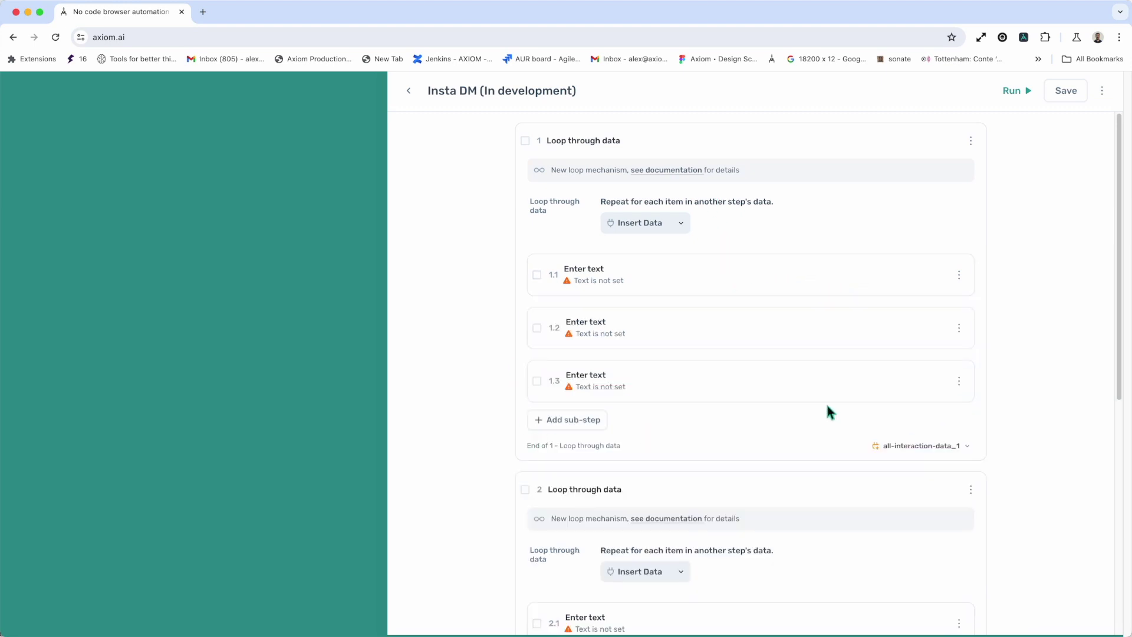
{"action": "scroll", "coordinate": [827, 405], "scroll_direction": "down", "scroll_amount": 1}
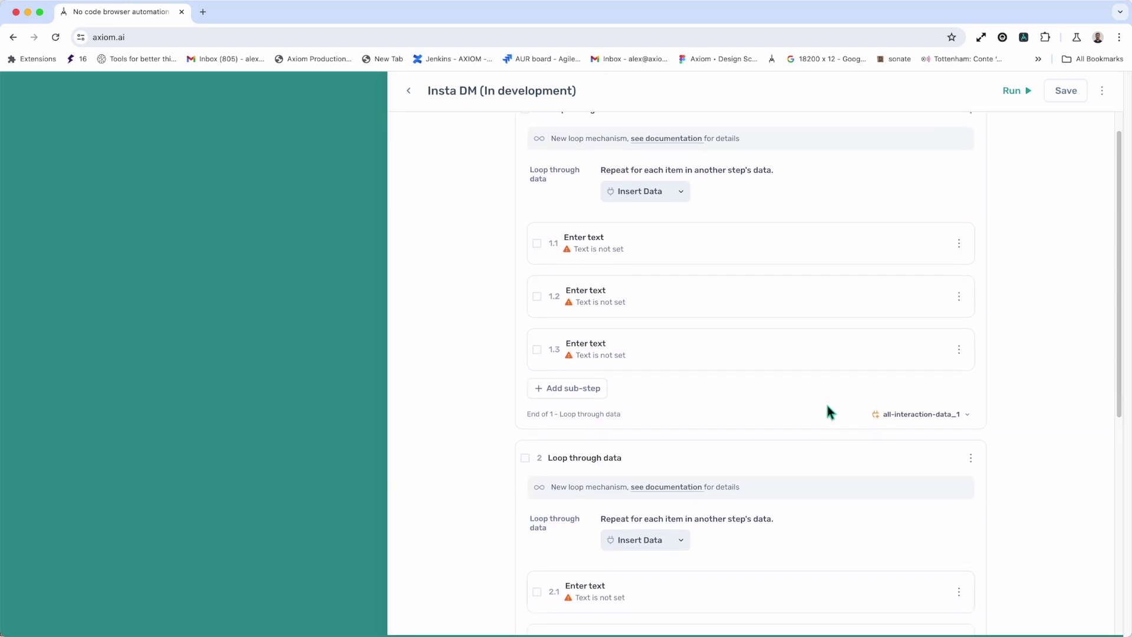
{"action": "scroll", "coordinate": [826, 409], "scroll_direction": "up", "scroll_amount": 1}
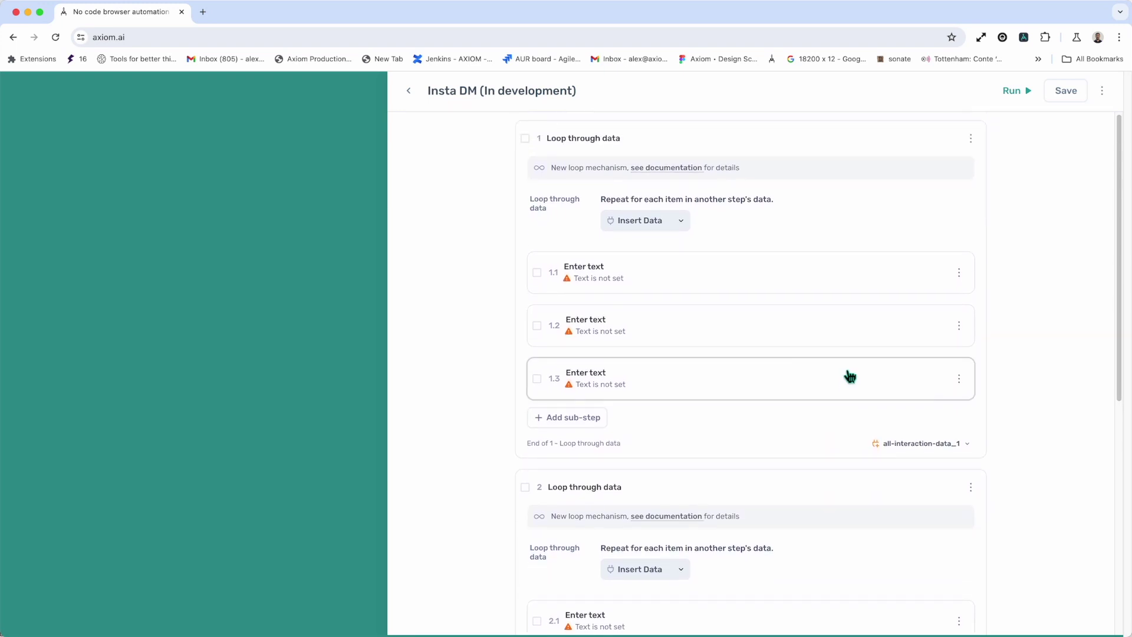
{"action": "left_click", "coordinate": [962, 274]}
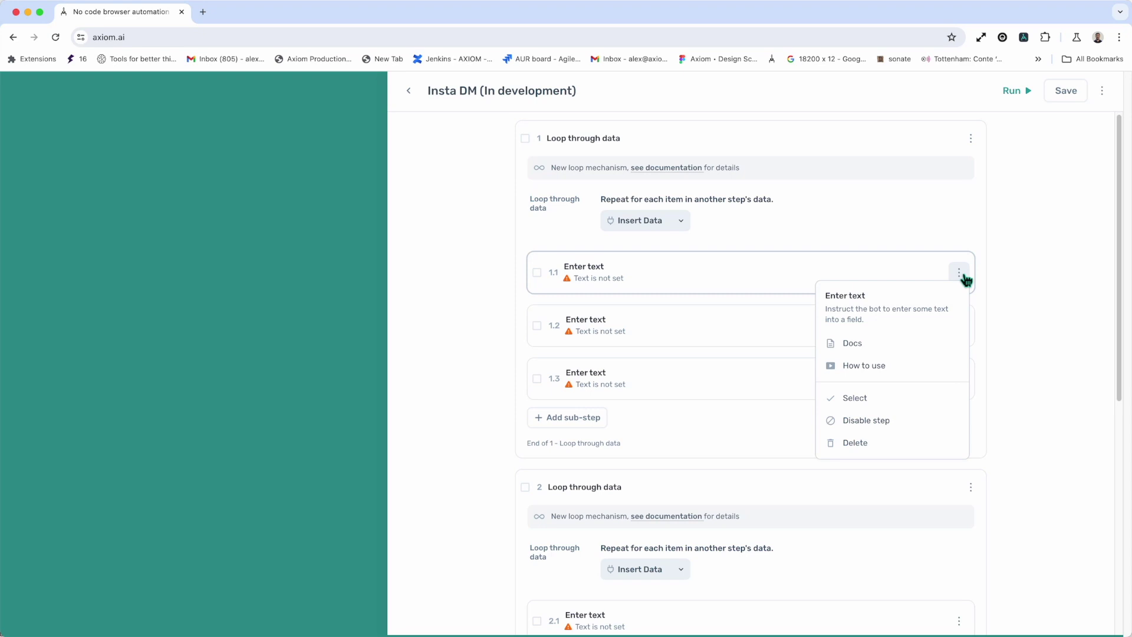
{"action": "left_click", "coordinate": [537, 273]}
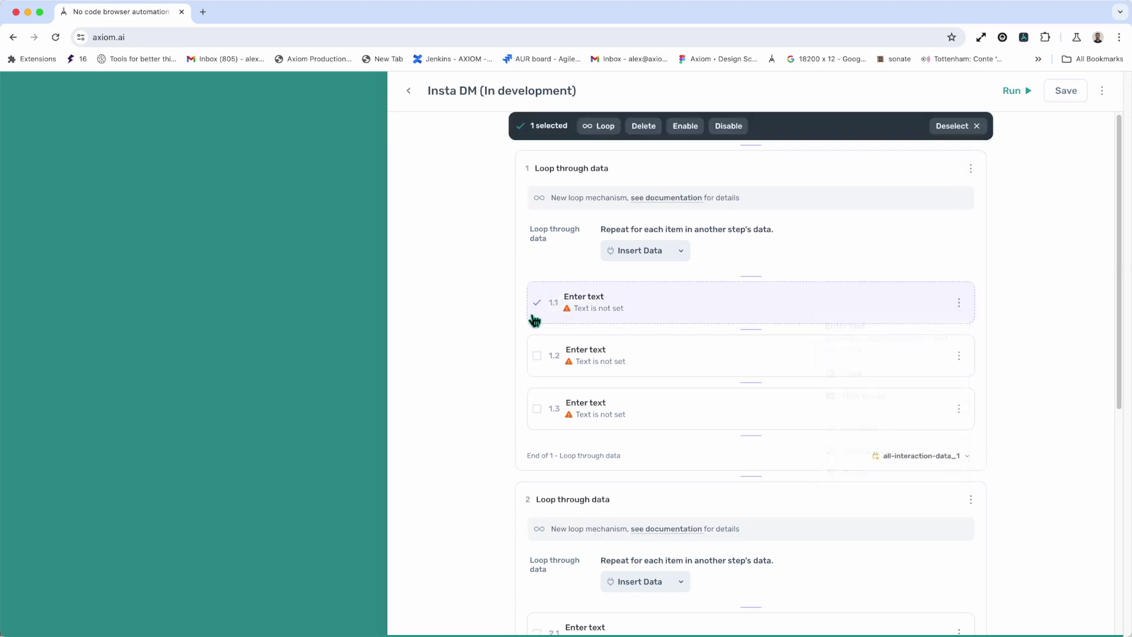
{"action": "left_click", "coordinate": [536, 366]}
{"action": "left_click", "coordinate": [536, 416]}
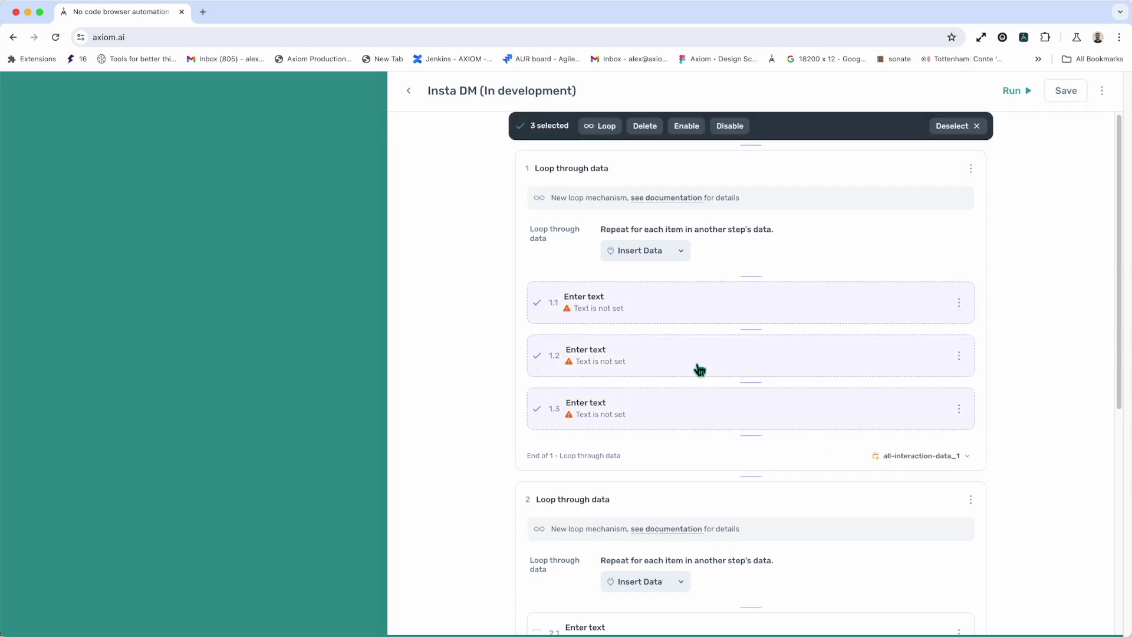
{"action": "scroll", "coordinate": [630, 354], "scroll_direction": "down", "scroll_amount": 1}
{"action": "scroll", "coordinate": [630, 354], "scroll_direction": "up", "scroll_amount": 1}
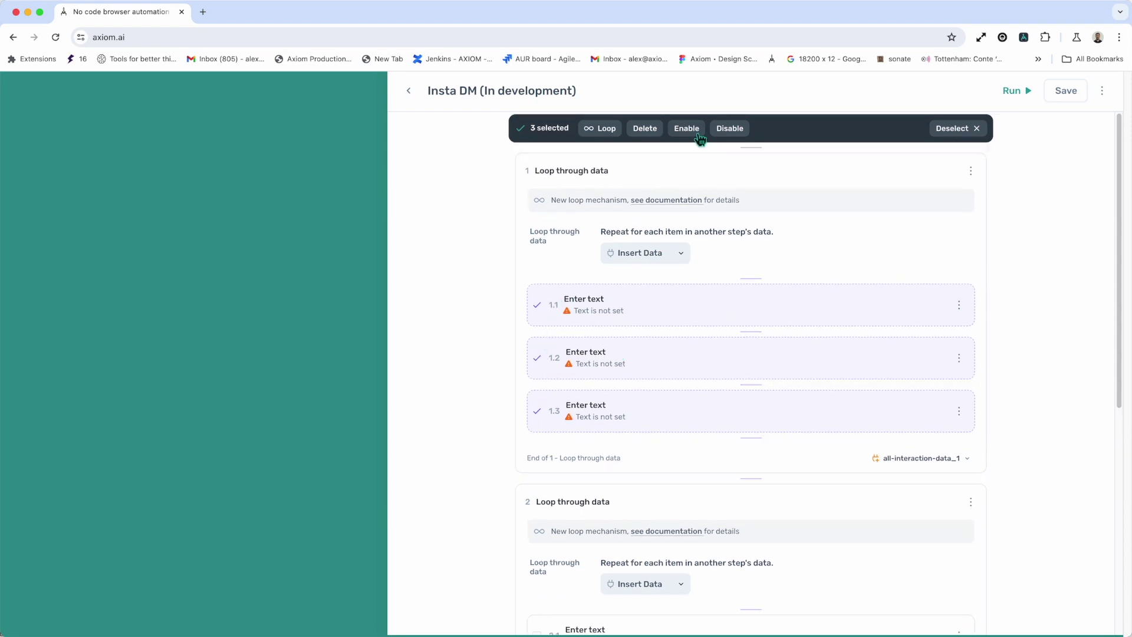
{"action": "left_click", "coordinate": [729, 129]}
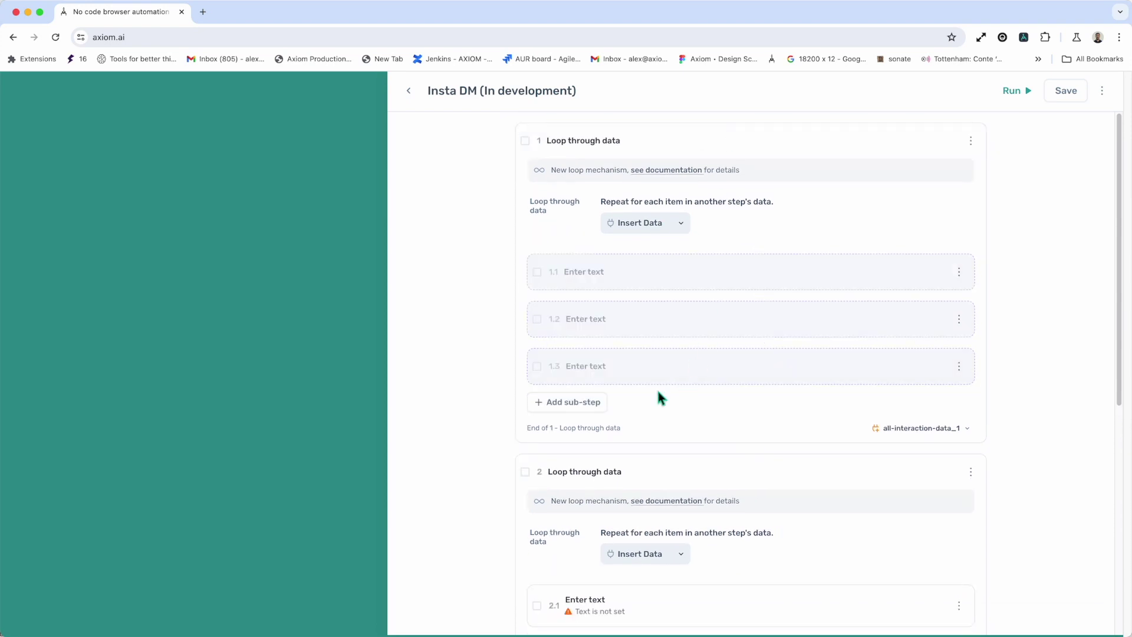
{"action": "left_click", "coordinate": [537, 367]}
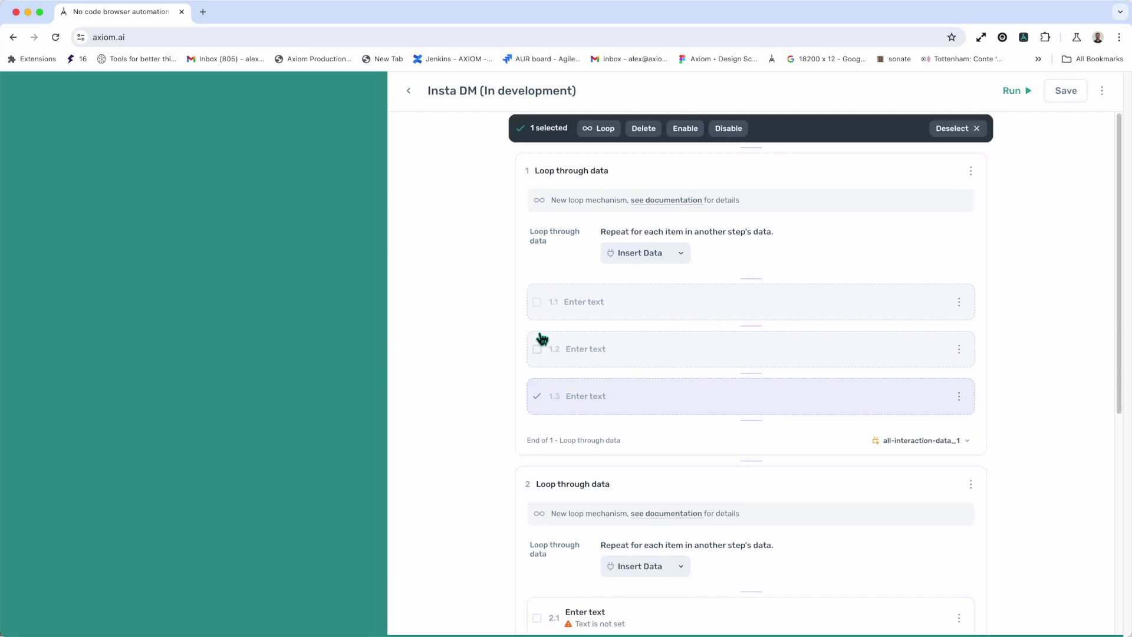
{"action": "left_click", "coordinate": [538, 351]}
{"action": "left_click", "coordinate": [536, 301]}
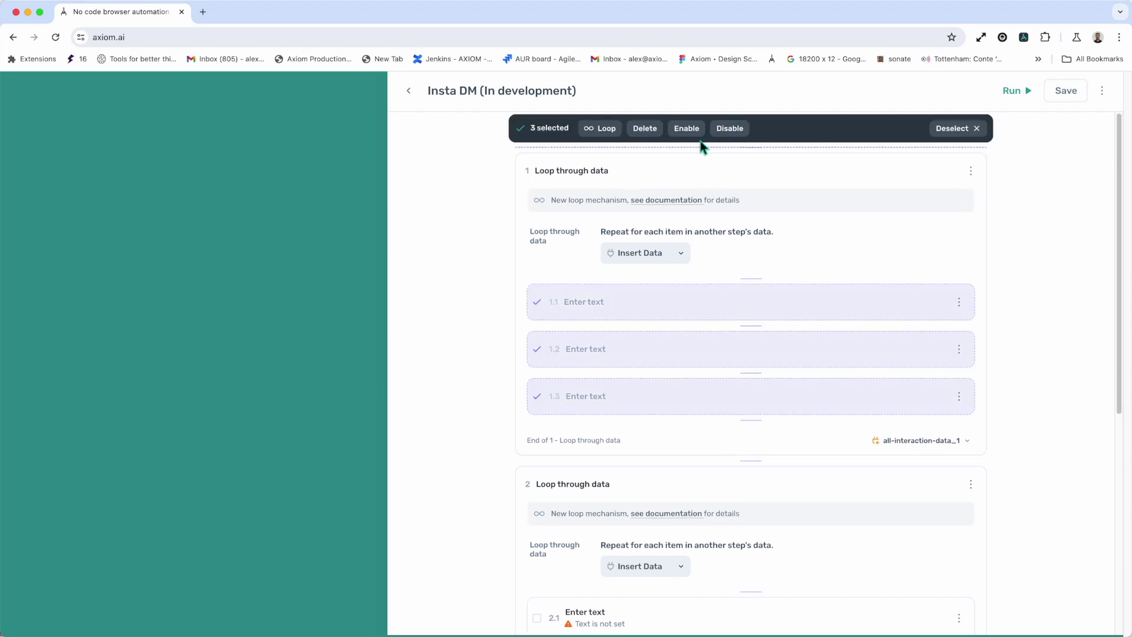
{"action": "left_click", "coordinate": [687, 129]}
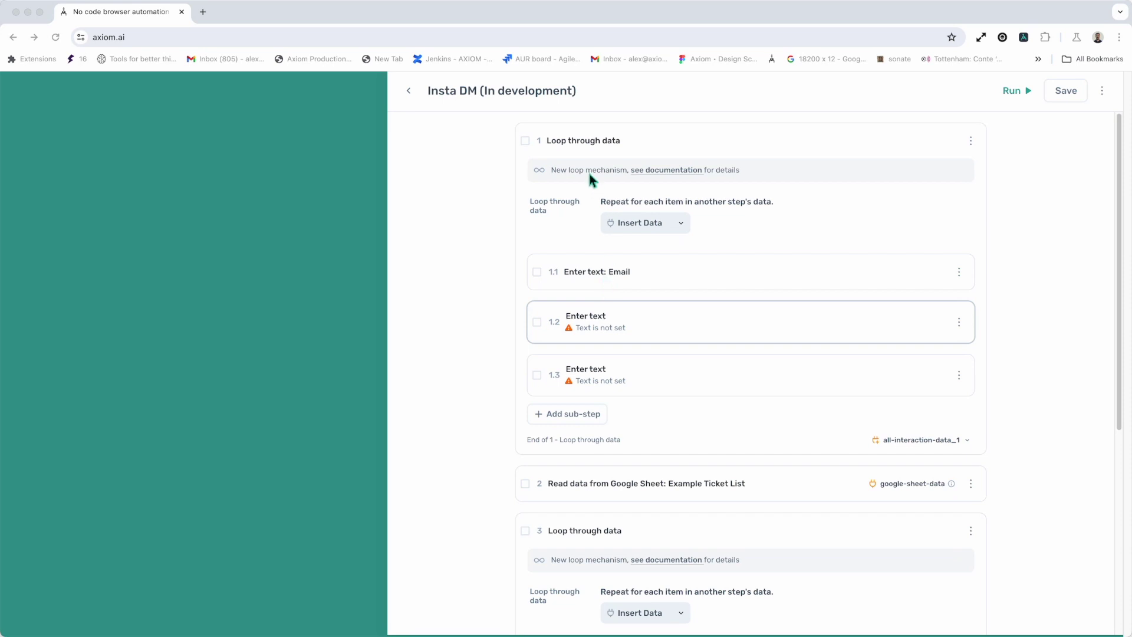
Step: Retitle the first loop step 'Entering data into form' and try dragging sub-step 1.3 above 1.1
{"action": "triple_click", "coordinate": [569, 142]}
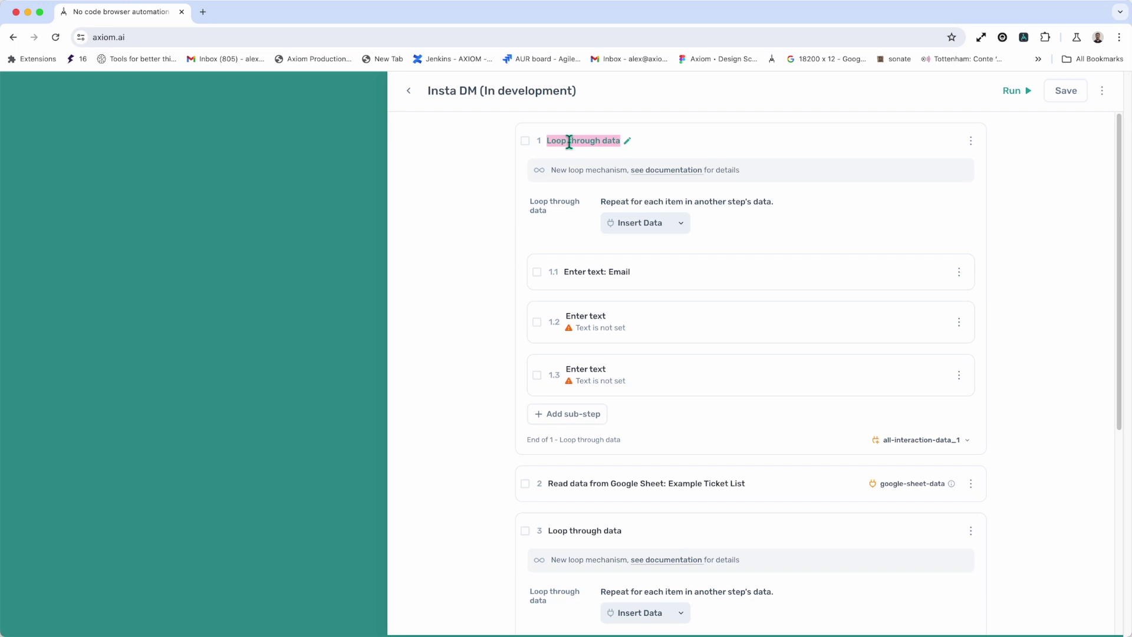
{"action": "key", "text": "BackSpace"}
{"action": "type", "text": "Loop"}
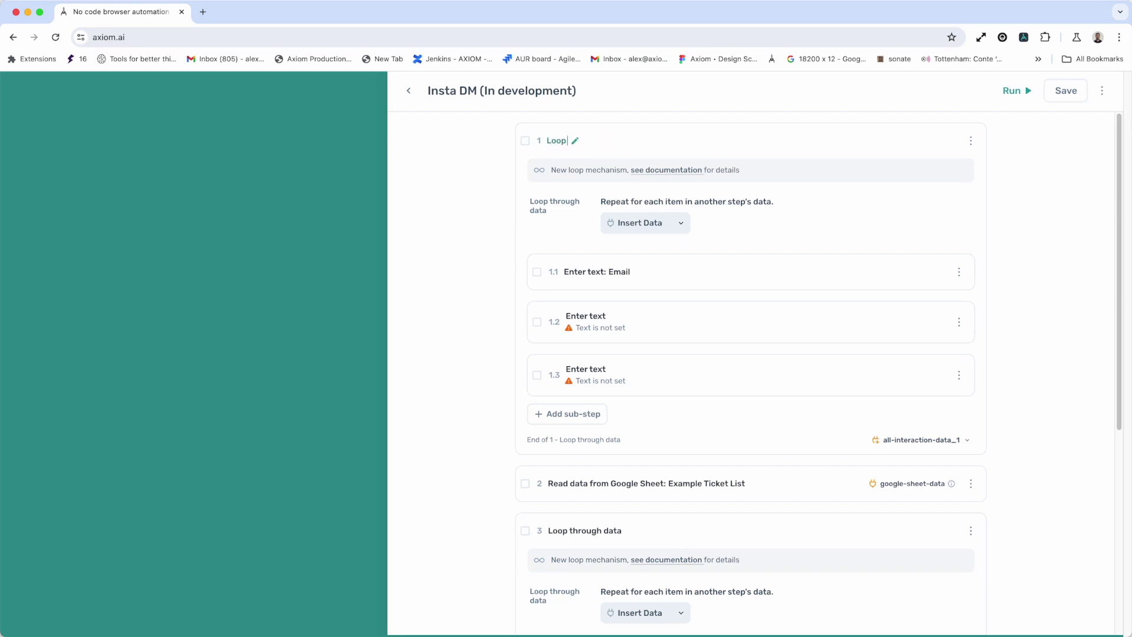
{"action": "key", "text": "ctrl+a"}
{"action": "type", "text": "Entering data into form"}
{"action": "left_click_drag", "start_coordinate": [606, 384], "coordinate": [522, 263]}
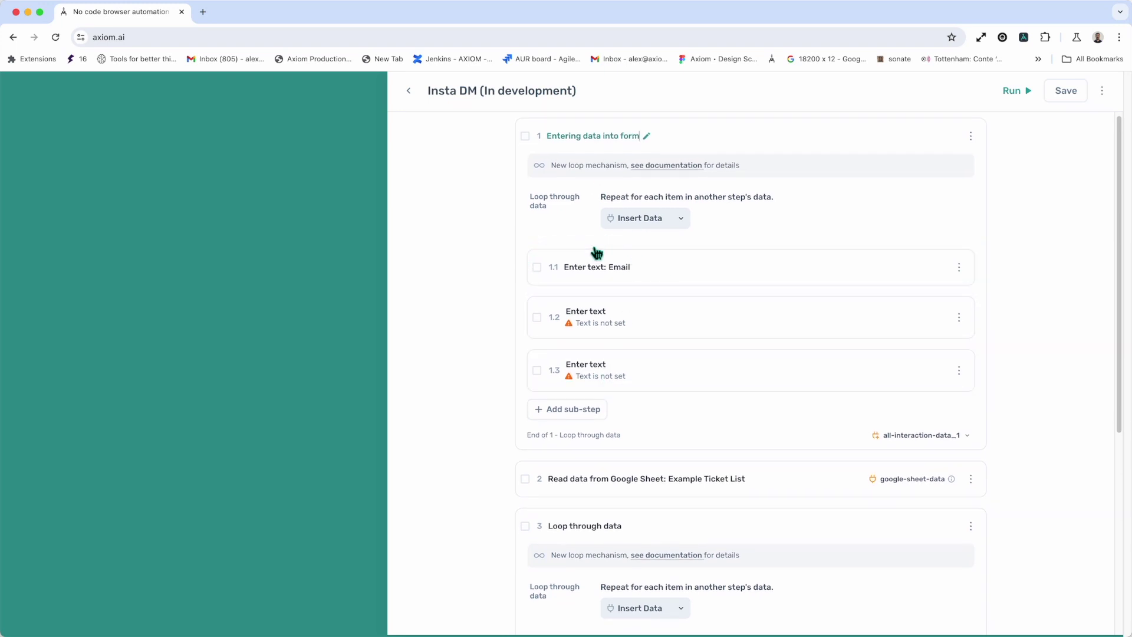
{"action": "left_click_drag", "start_coordinate": [599, 277], "coordinate": [682, 280]}
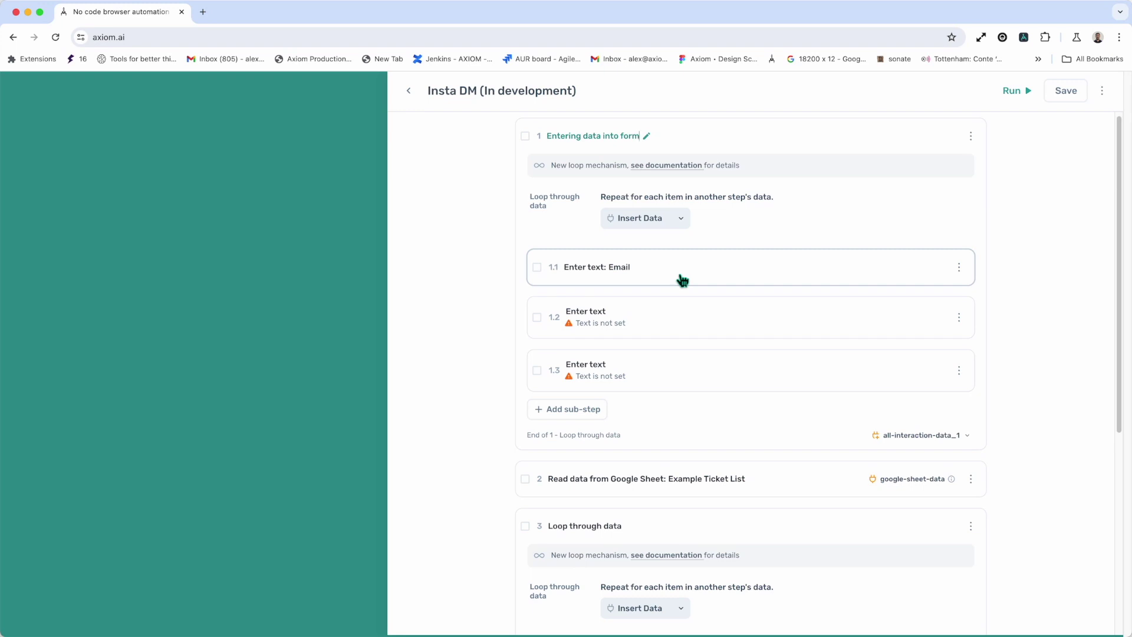
Step: Commit the 'Entering data into form' title, then toggle the Email sub-step and loop card open and closed
{"action": "left_click", "coordinate": [878, 270]}
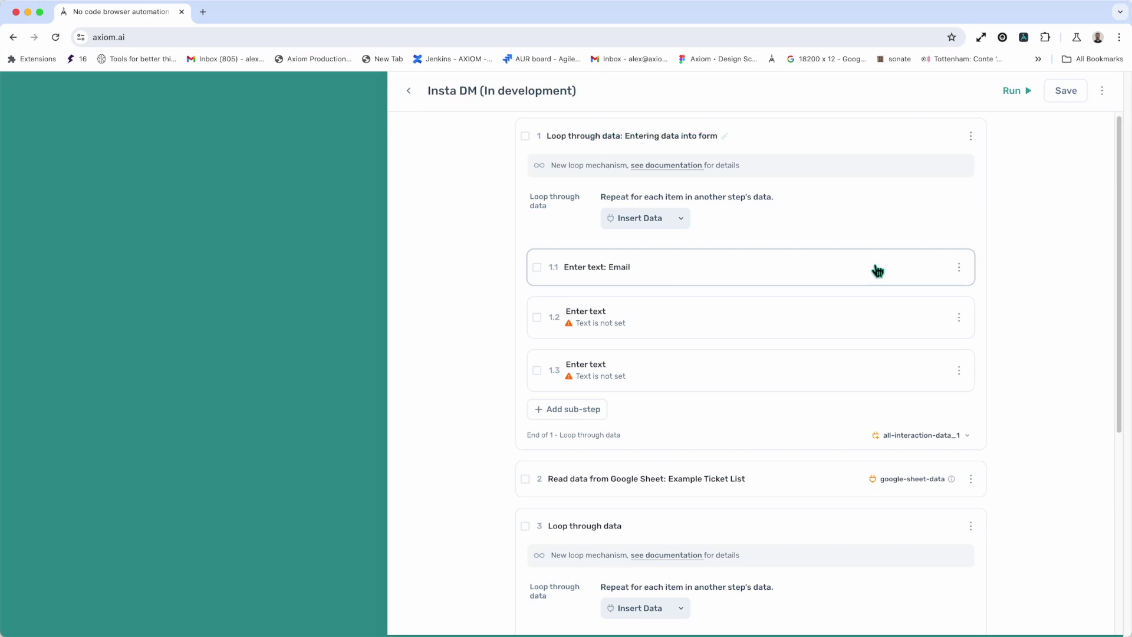
{"action": "left_click", "coordinate": [876, 271]}
{"action": "left_click", "coordinate": [773, 274]}
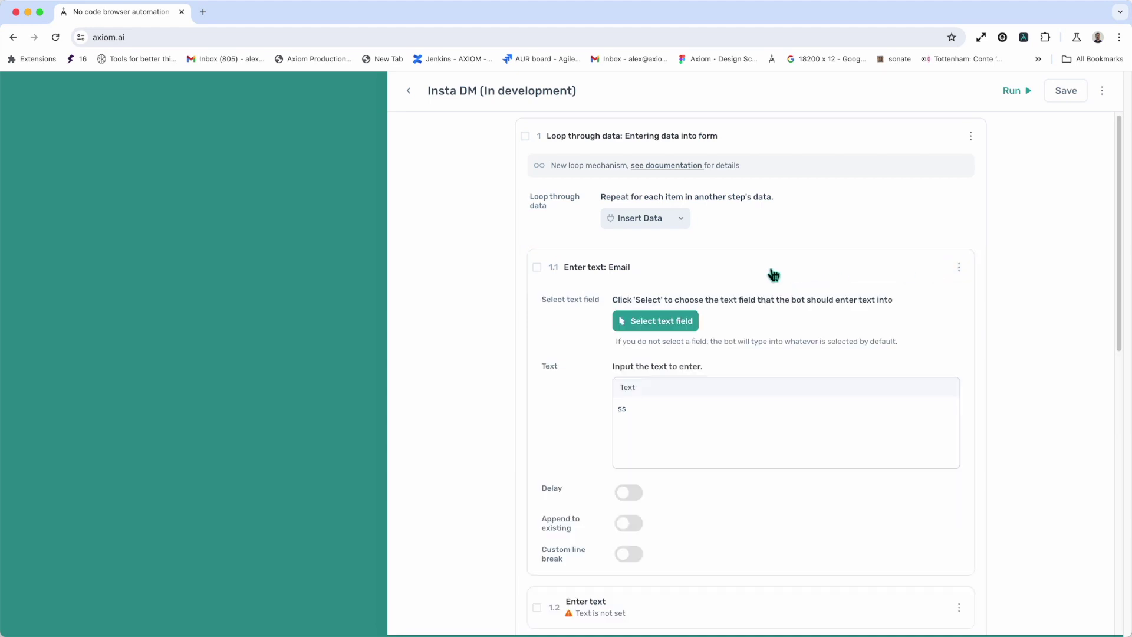
{"action": "left_click", "coordinate": [773, 273]}
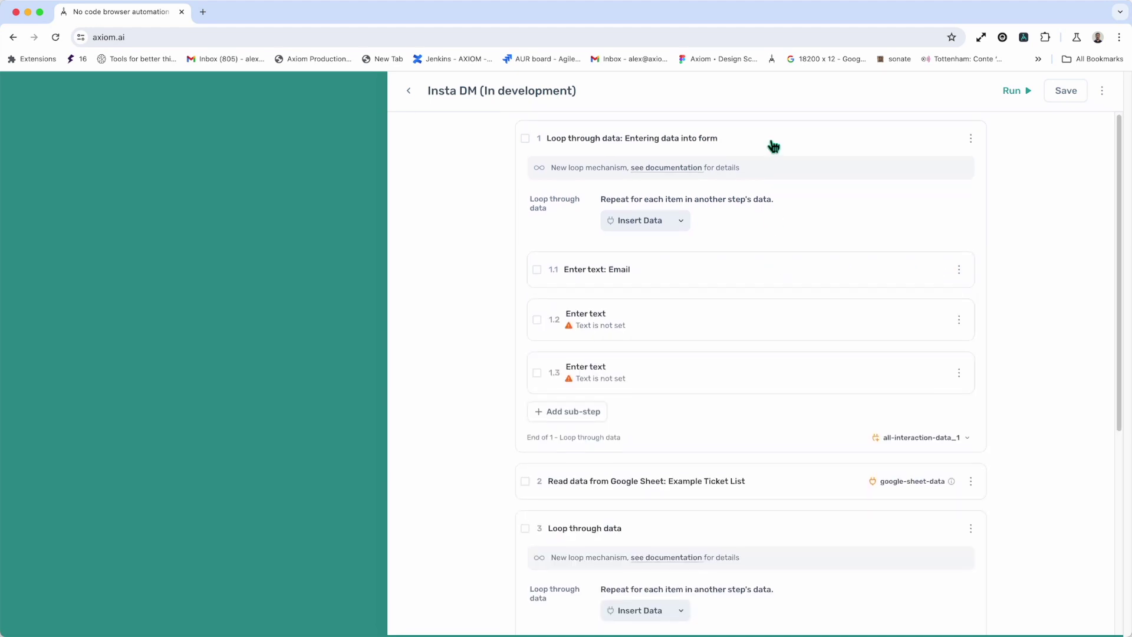
{"action": "left_click", "coordinate": [779, 151]}
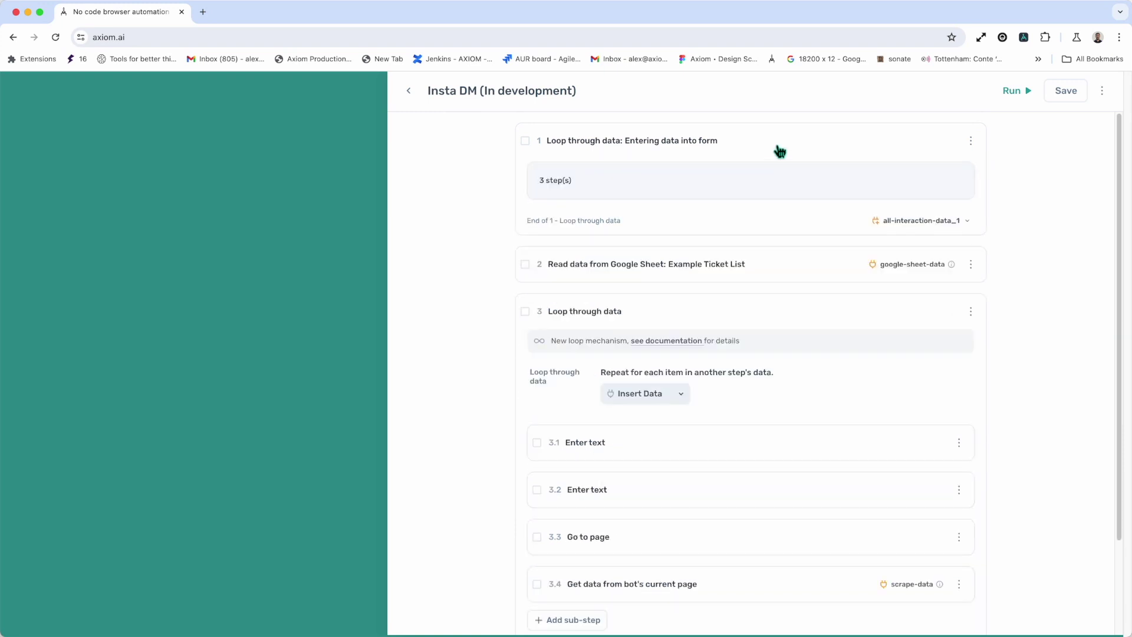
{"action": "left_click", "coordinate": [780, 152]}
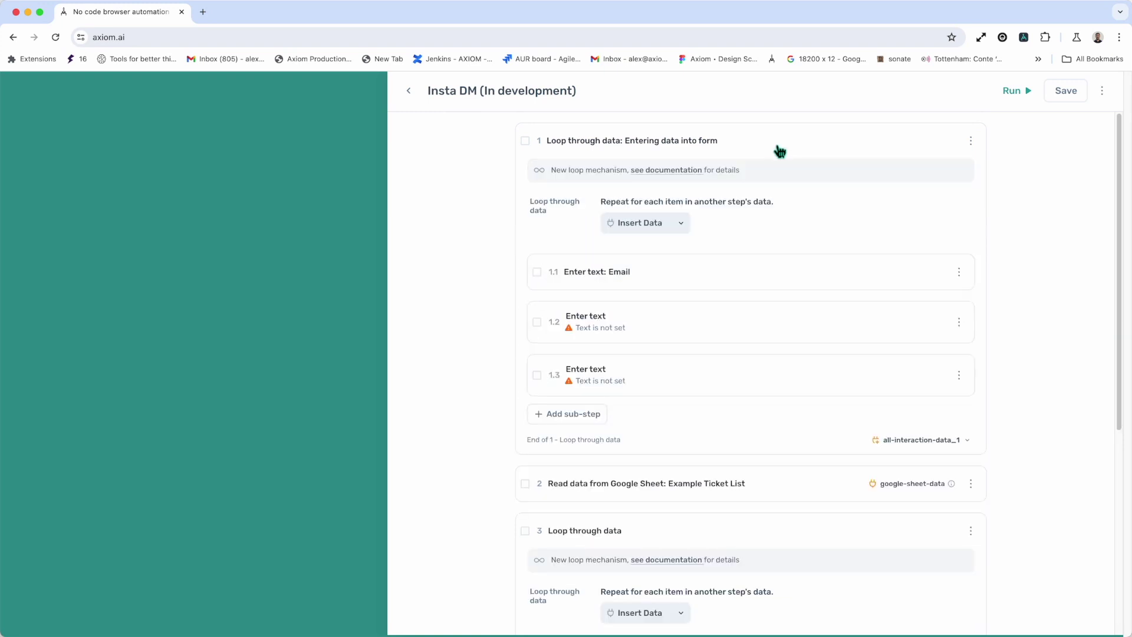
{"action": "left_click", "coordinate": [780, 151]}
{"action": "left_click", "coordinate": [758, 186]}
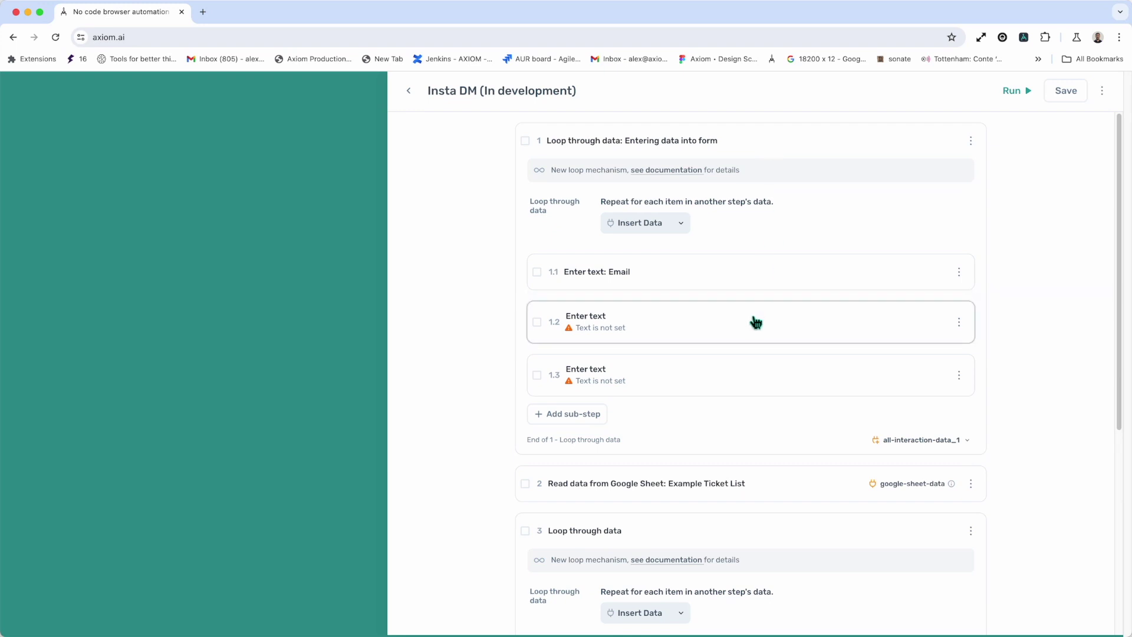
Step: Disable the empty sub-step 1.2, then delete it
{"action": "left_click", "coordinate": [959, 323]}
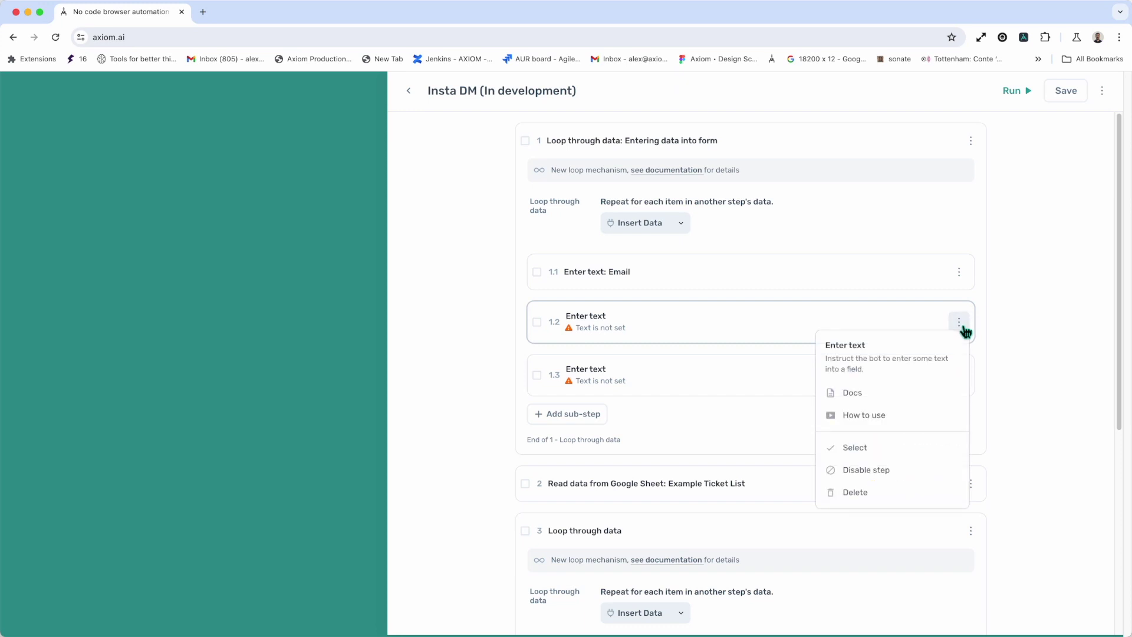
{"action": "left_click", "coordinate": [897, 471]}
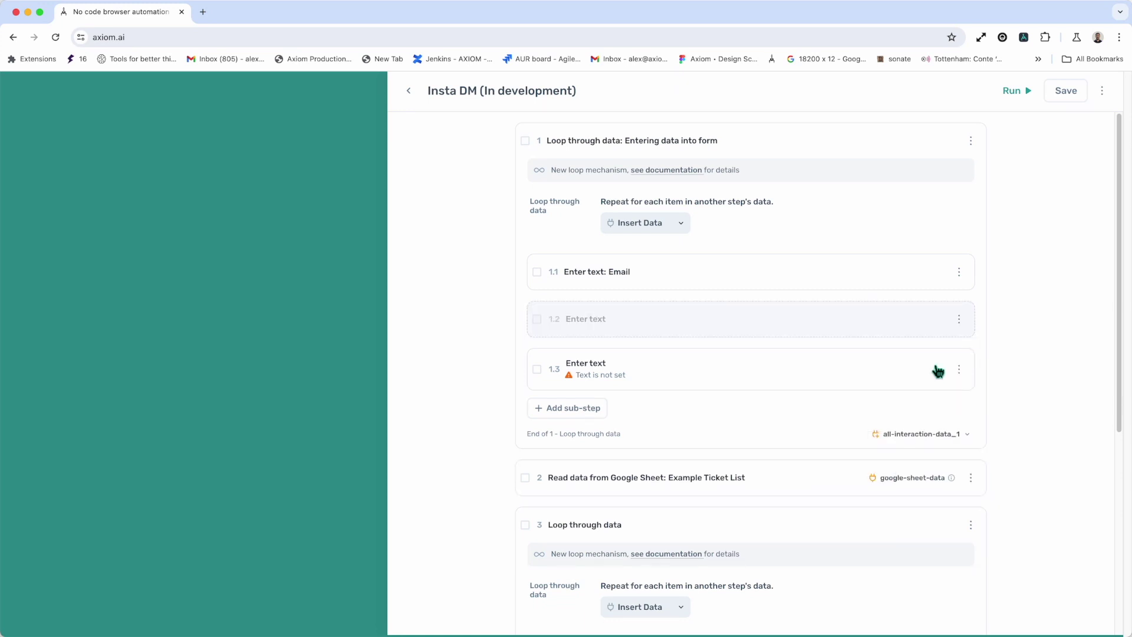
{"action": "left_click", "coordinate": [960, 321]}
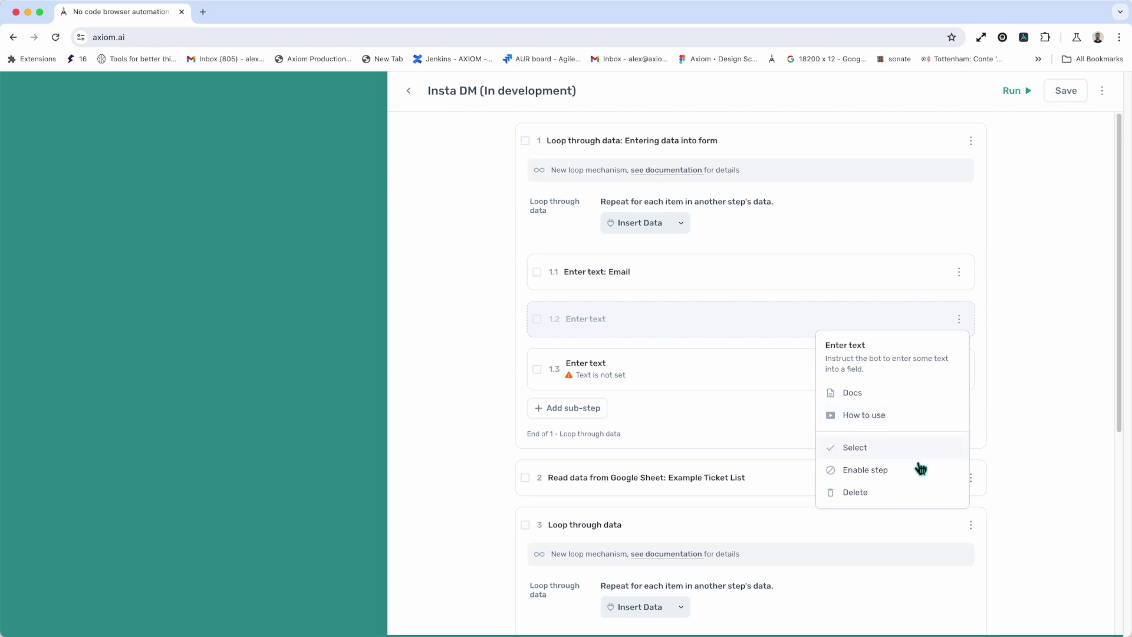
{"action": "left_click", "coordinate": [896, 499]}
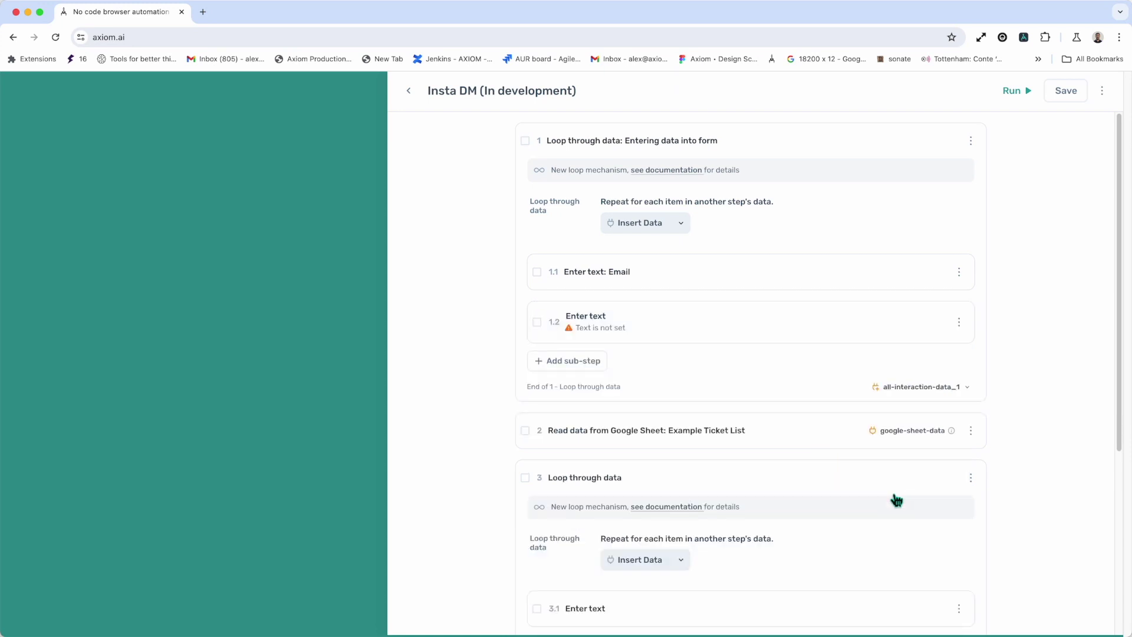
Step: Try selecting sub-steps 1.2 and 1.1, then clear the step selection
{"action": "left_click", "coordinate": [960, 324]}
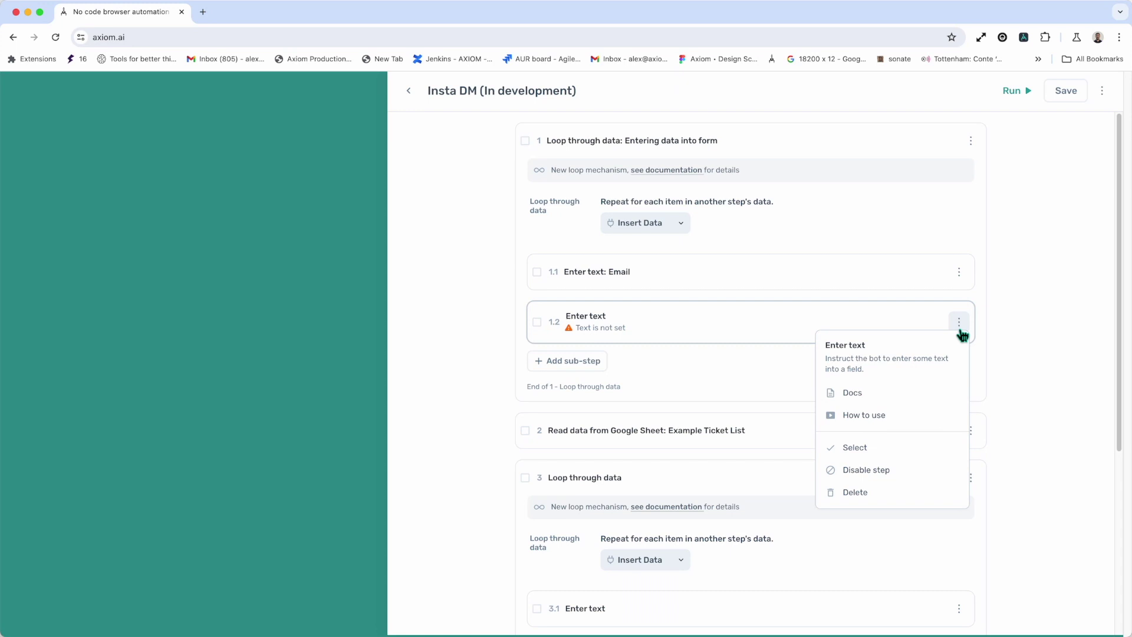
{"action": "left_click", "coordinate": [901, 449]}
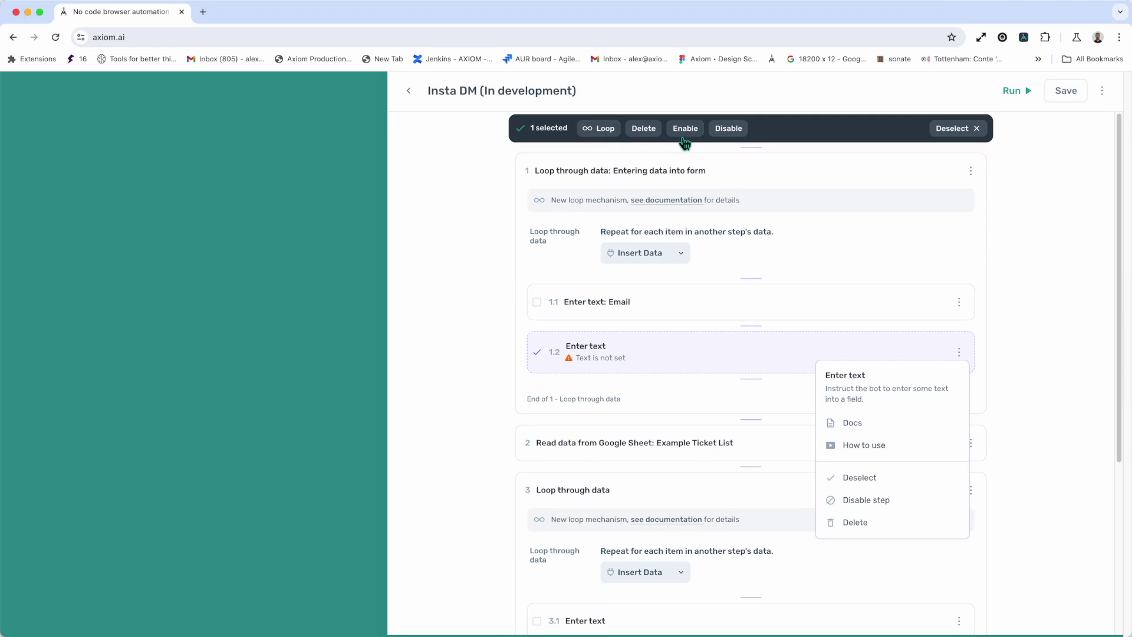
{"action": "left_click", "coordinate": [541, 310]}
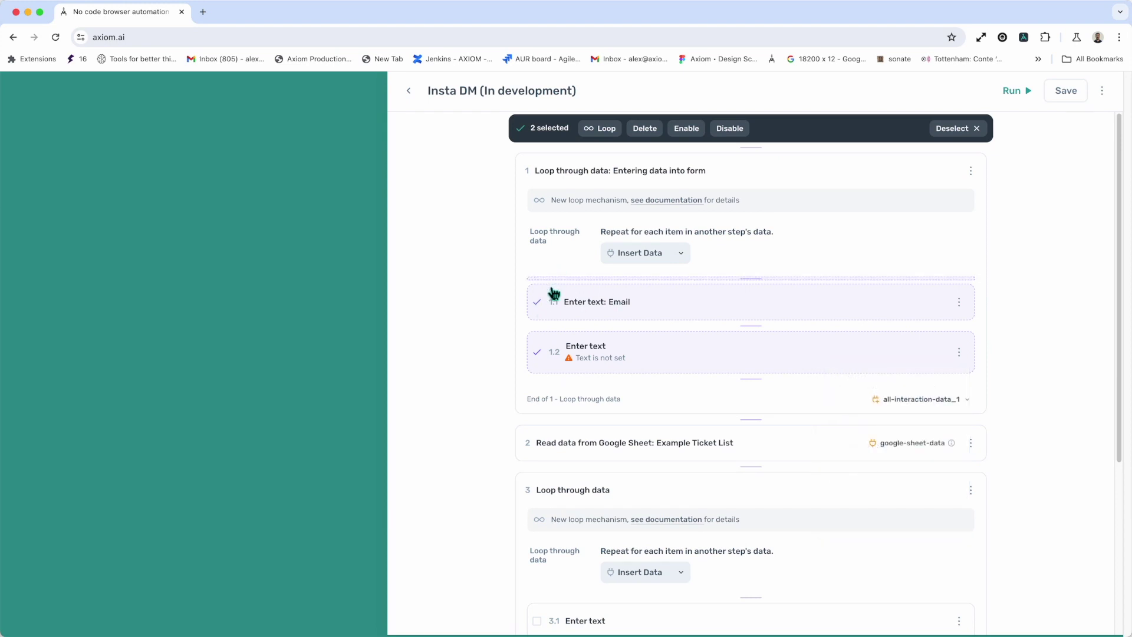
{"action": "left_click", "coordinate": [546, 306]}
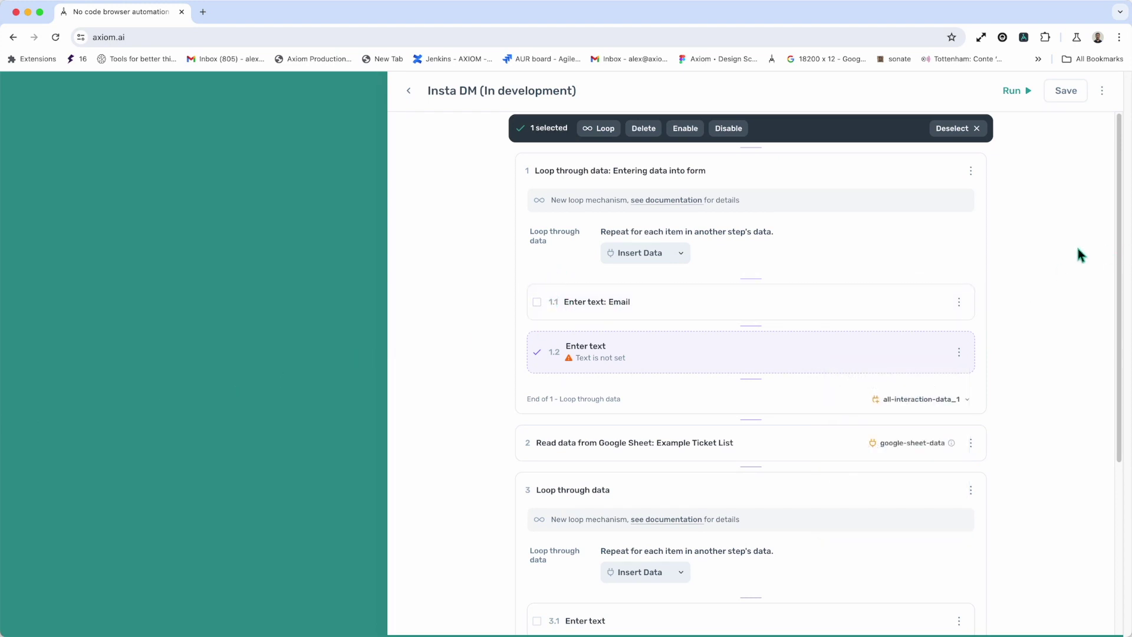
{"action": "left_click", "coordinate": [976, 129]}
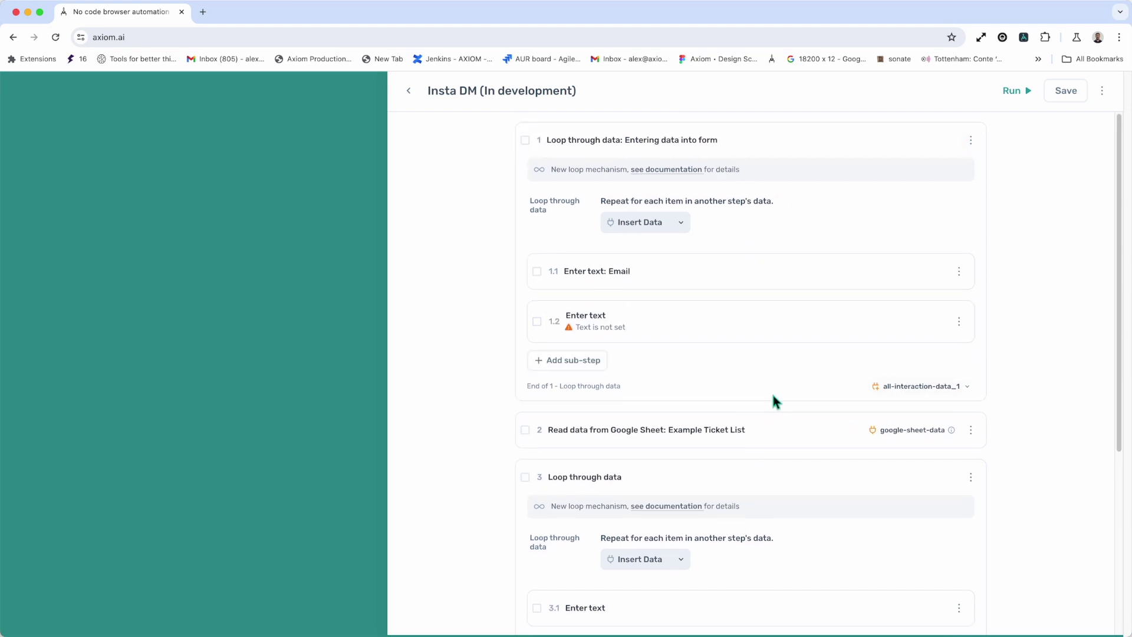
{"action": "scroll", "coordinate": [772, 392], "scroll_direction": "down", "scroll_amount": 3}
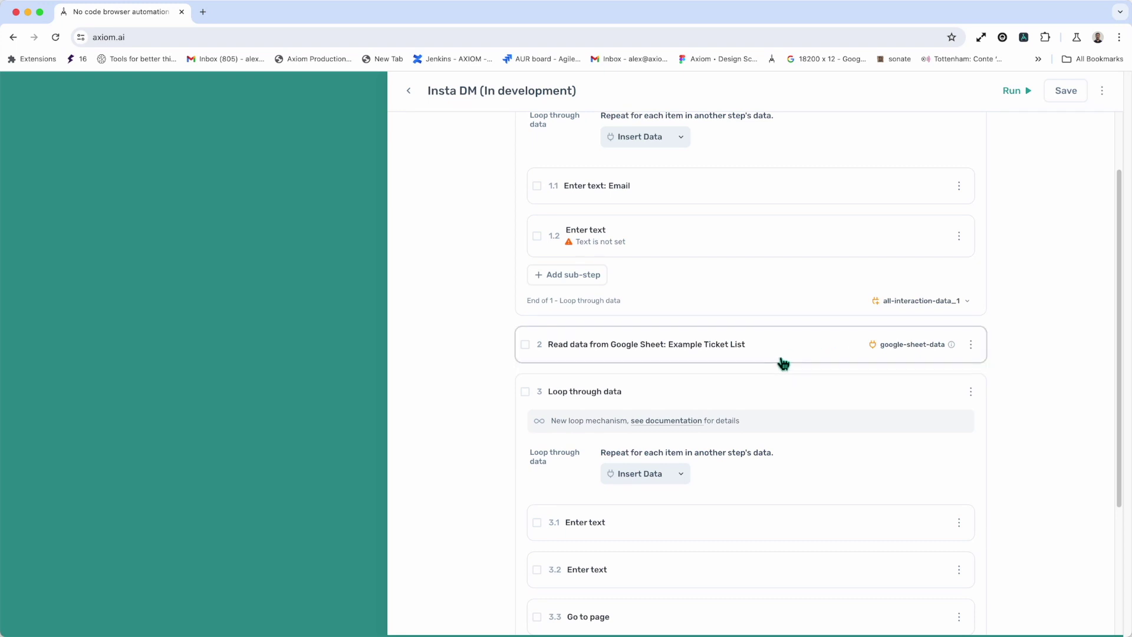
Step: Expand 'Read data from Google Sheet' to view its Index sheet settings and Code/Source output preview
{"action": "scroll", "coordinate": [791, 361], "scroll_direction": "up", "scroll_amount": 1}
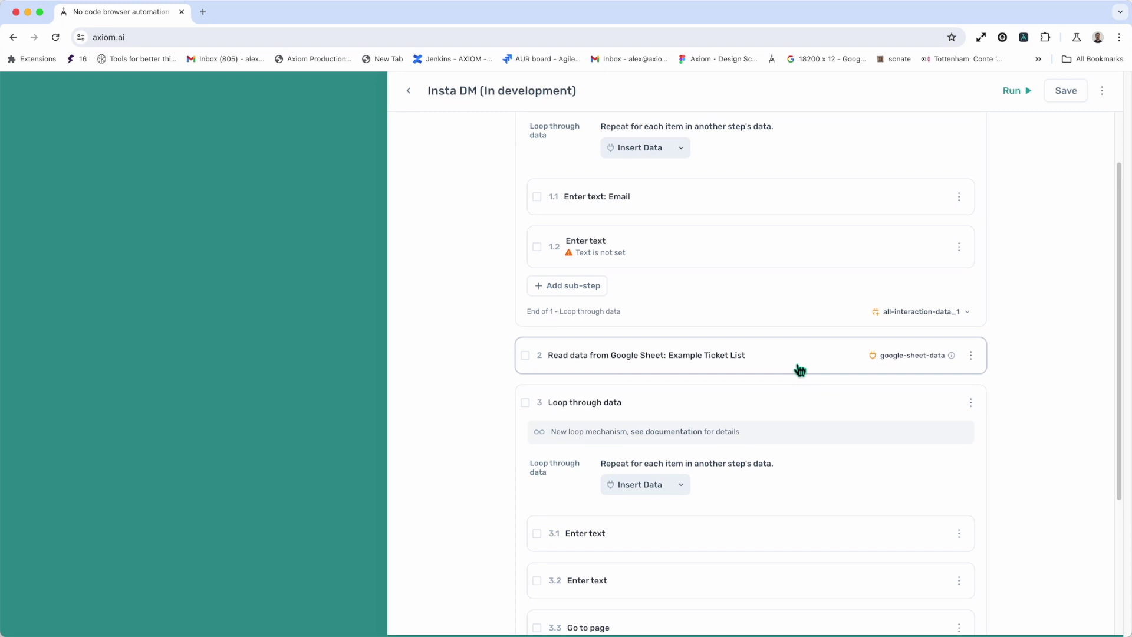
{"action": "left_click", "coordinate": [800, 370]}
{"action": "scroll", "coordinate": [779, 419], "scroll_direction": "down", "scroll_amount": 5}
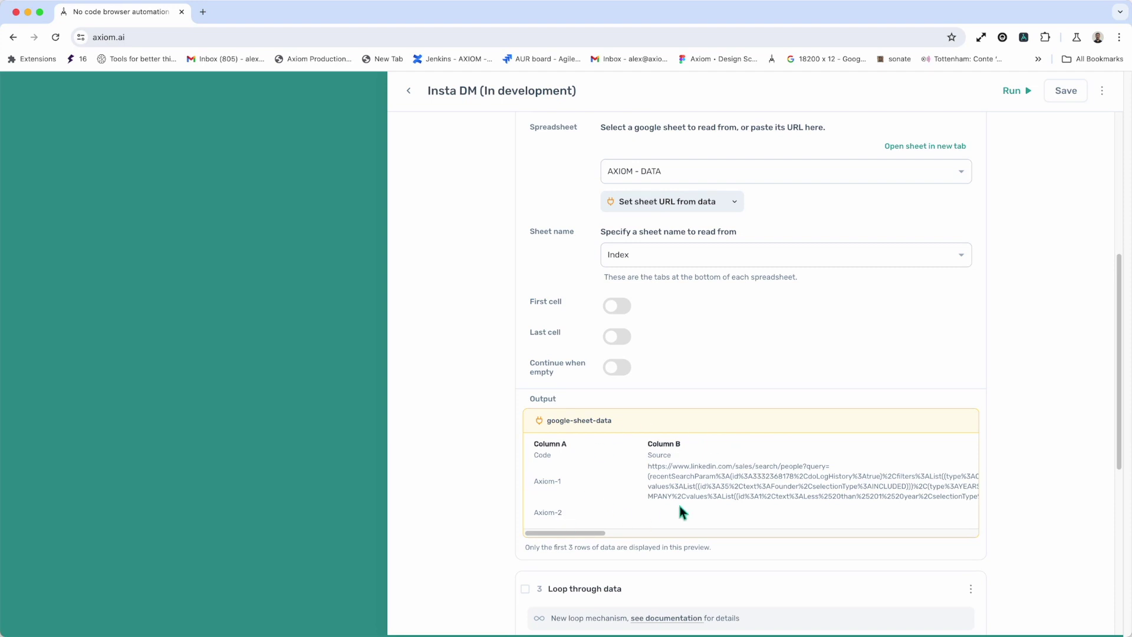
{"action": "scroll", "coordinate": [715, 493], "scroll_direction": "up", "scroll_amount": 2}
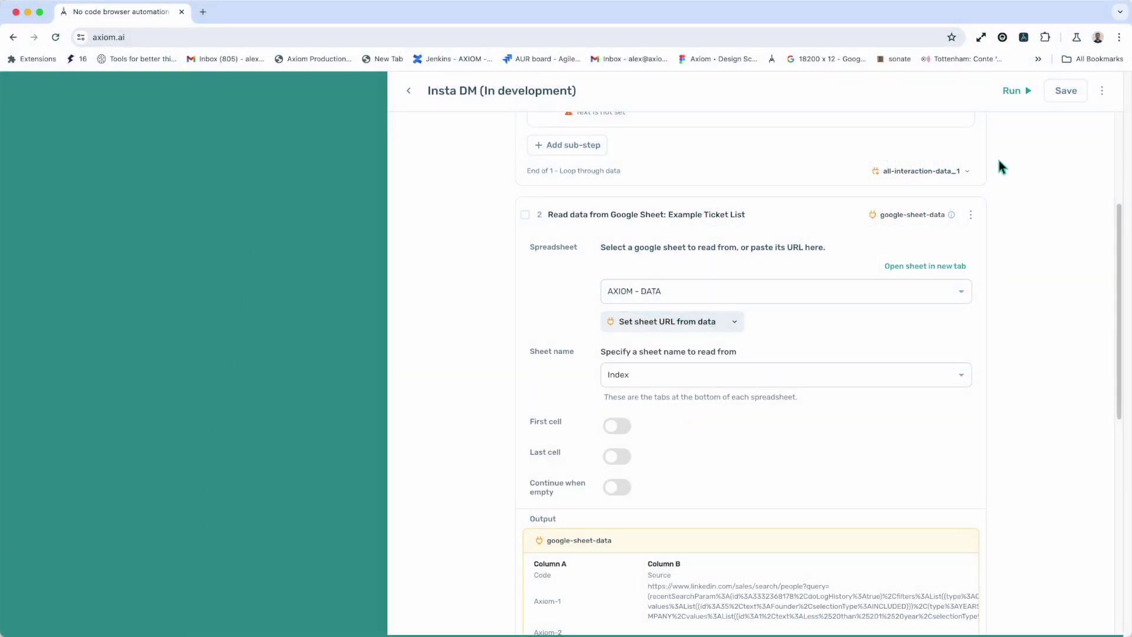
{"action": "left_click", "coordinate": [1016, 92]}
{"action": "left_click", "coordinate": [1102, 91]}
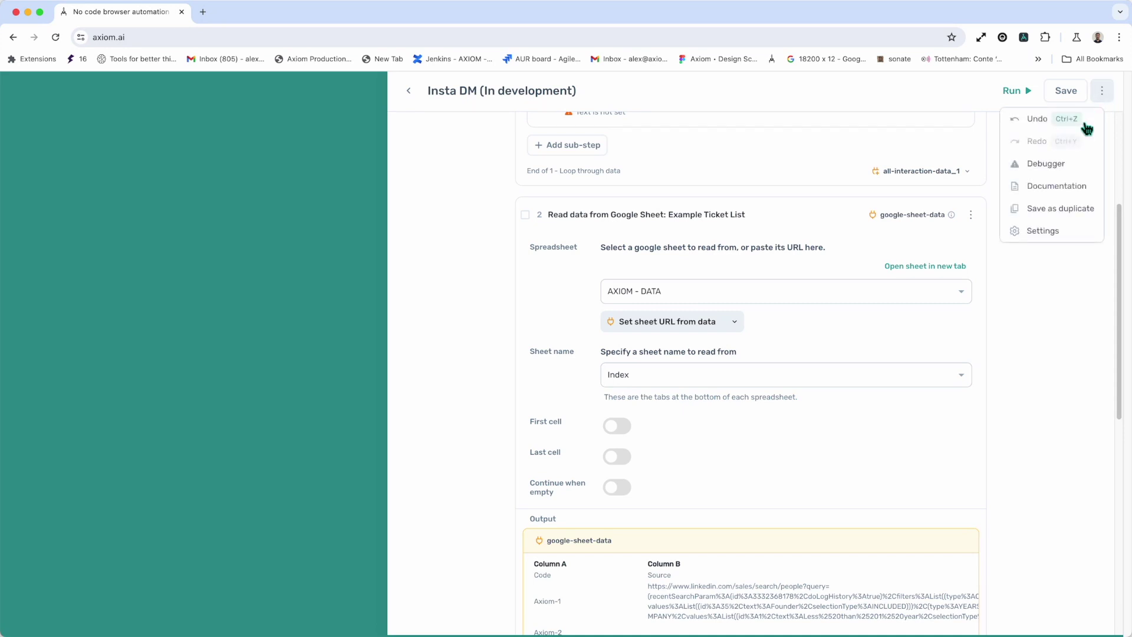
{"action": "left_click", "coordinate": [1065, 239]}
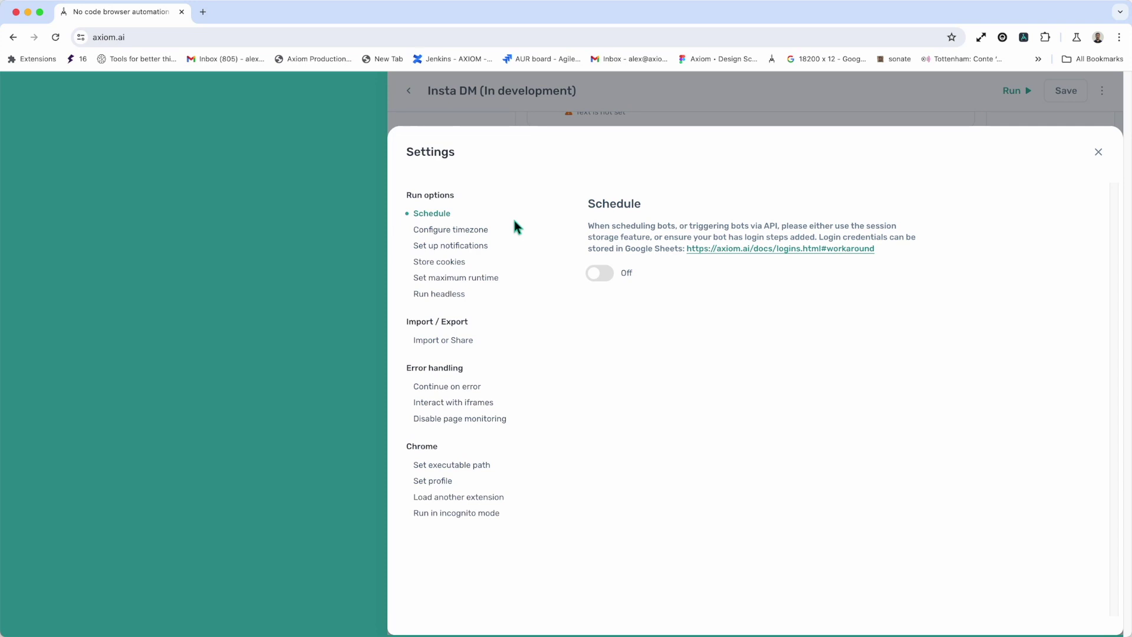
{"action": "left_click", "coordinate": [469, 340]}
{"action": "left_click", "coordinate": [469, 388]}
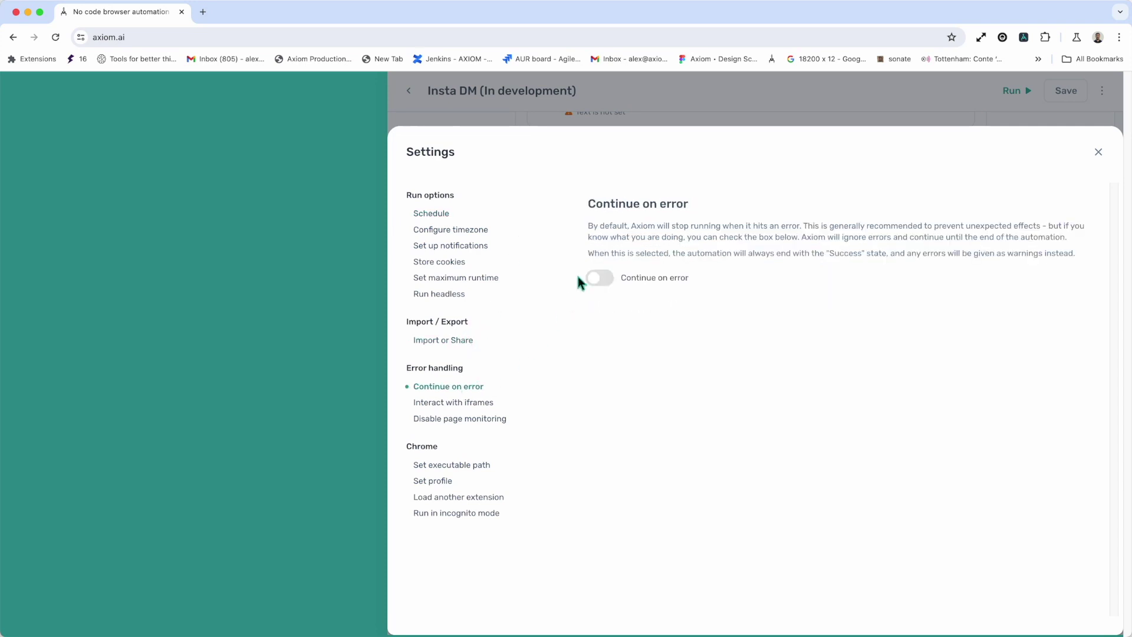
{"action": "left_click", "coordinate": [495, 403]}
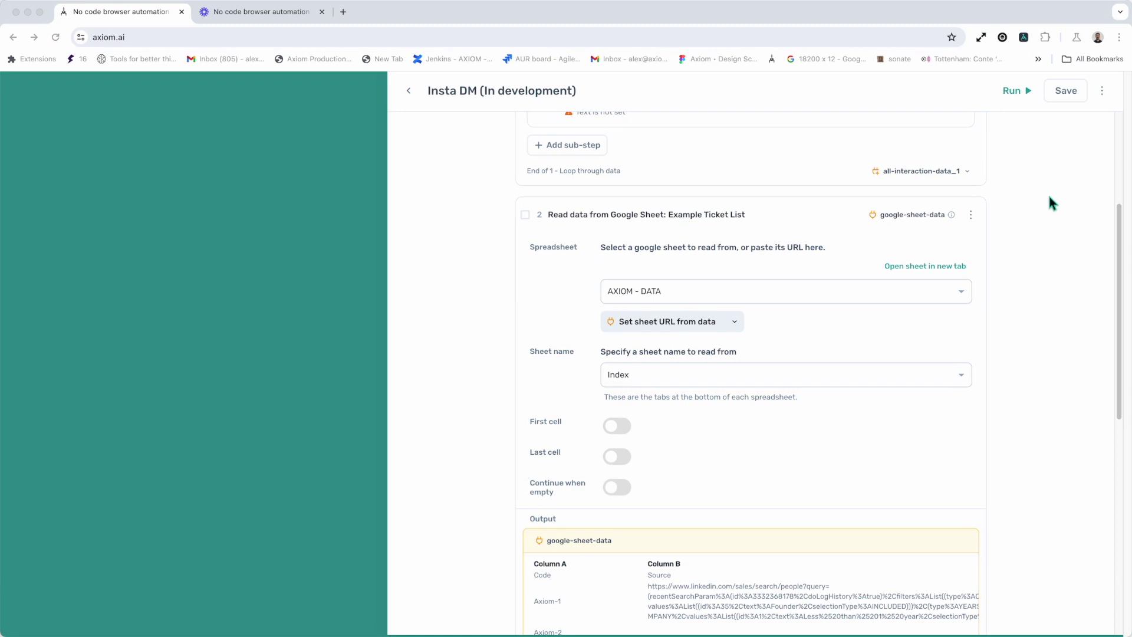
Step: Open the Insta DM bot's more-options menu beside Save
{"action": "left_click", "coordinate": [1103, 92]}
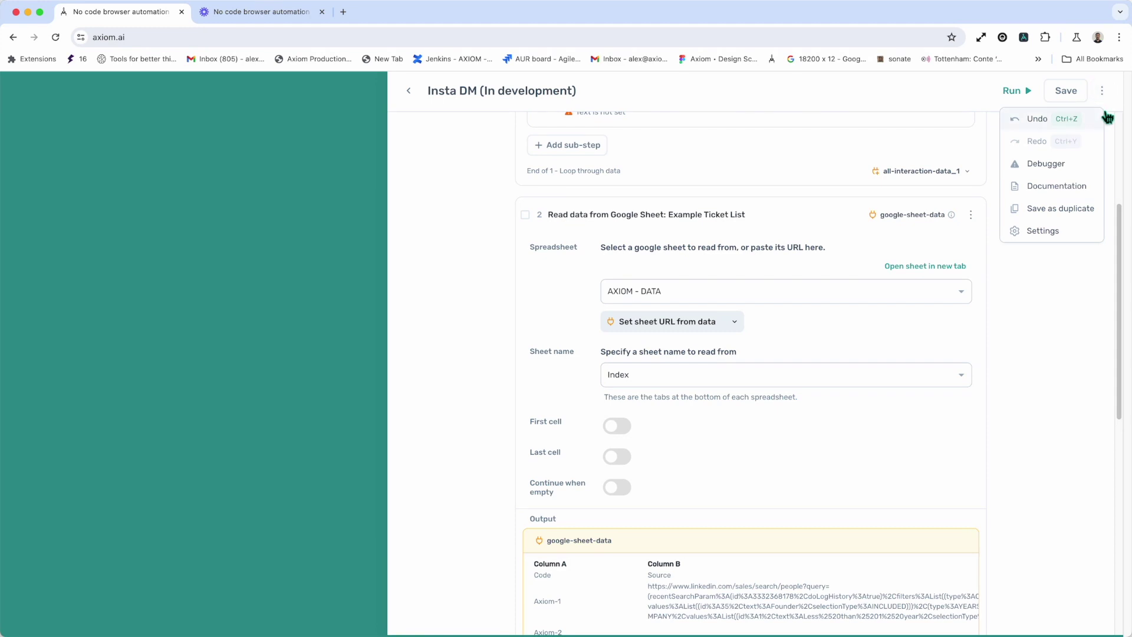